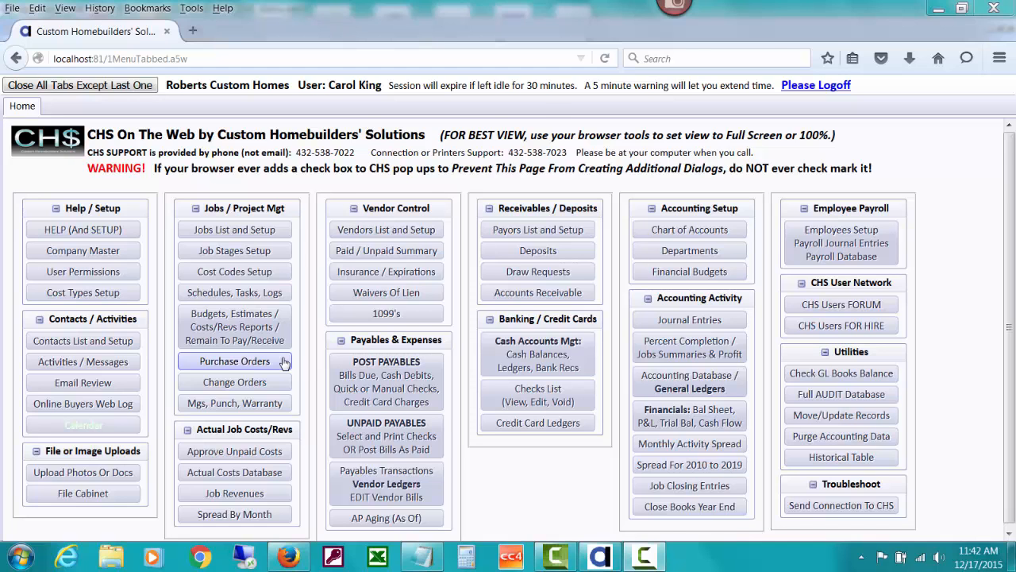
Open the POs and costs management list from the purchase orders quick search, limited to job VISTAV3811
{"action": "left_click", "coordinate": [284, 362]}
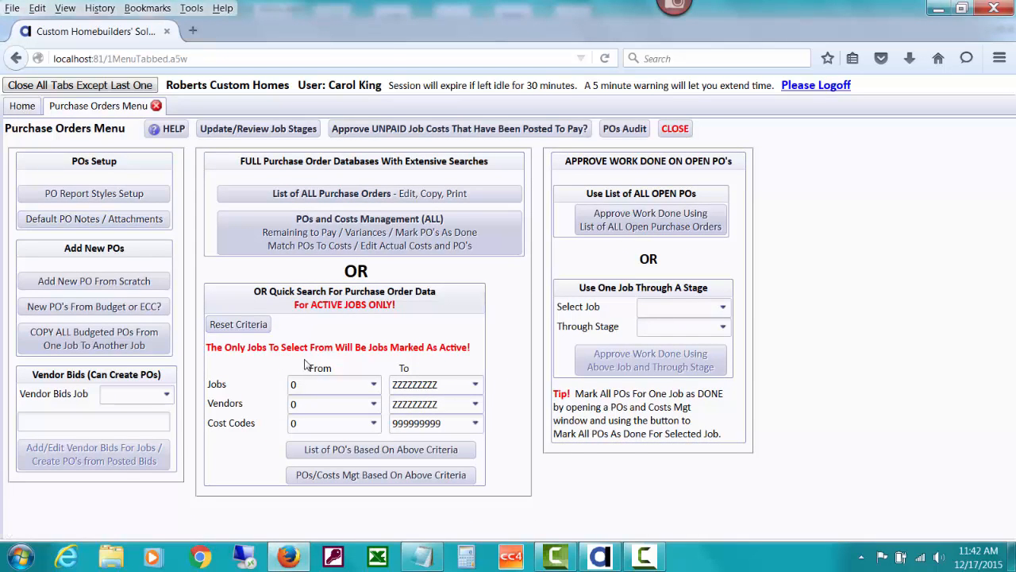
{"action": "left_click", "coordinate": [320, 384]}
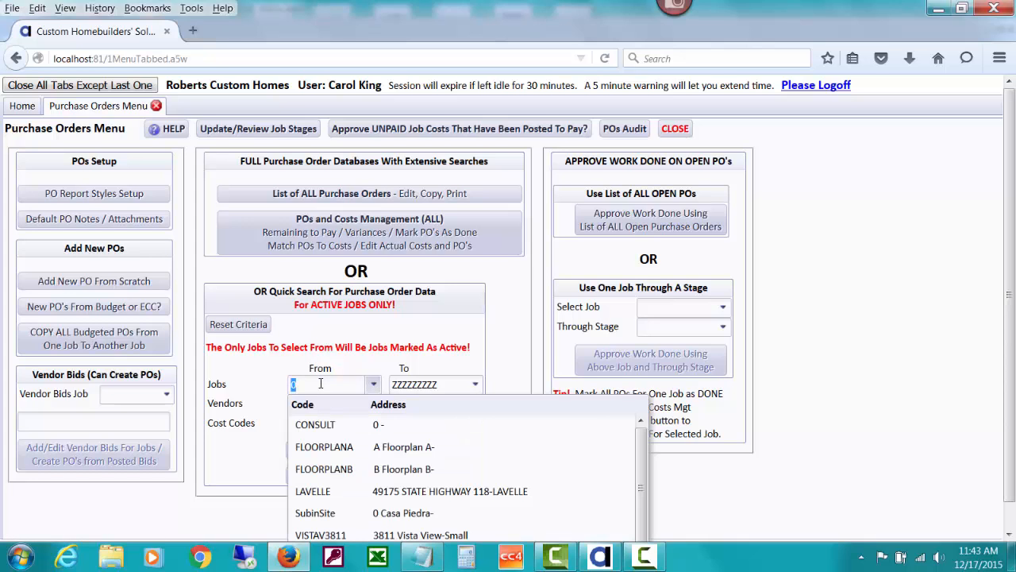
{"action": "type", "text": "v"}
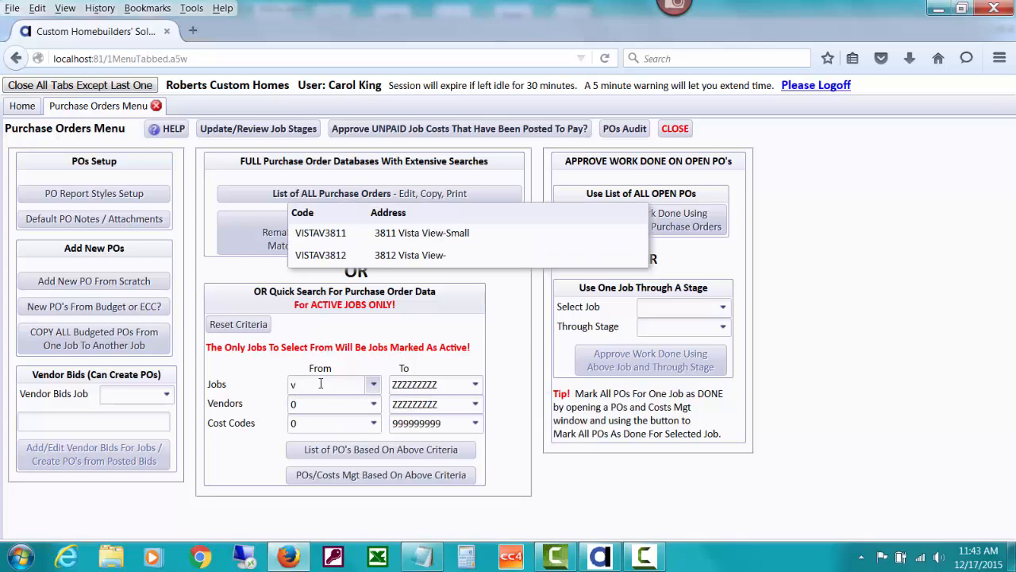
{"action": "left_click", "coordinate": [342, 239]}
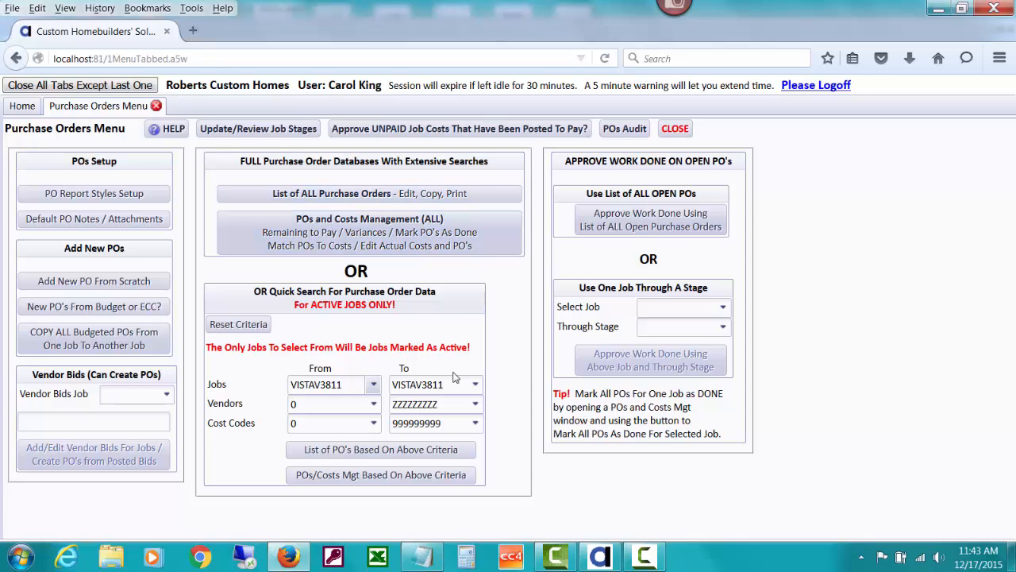
{"action": "left_click", "coordinate": [409, 486]}
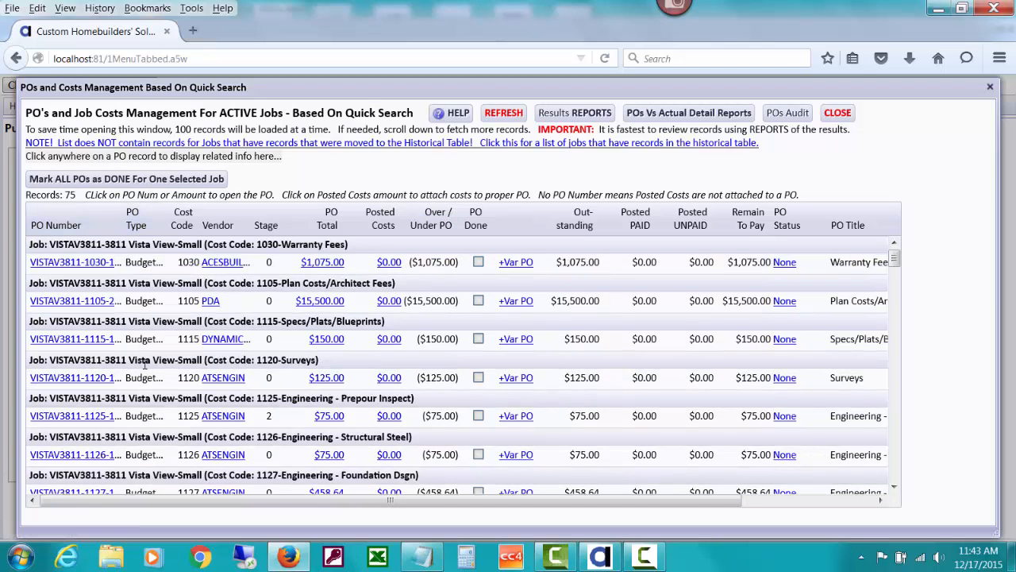
Review the posted costs detail for the 2105 Slab Contract purchase order, then return to the list
{"action": "left_click", "coordinate": [150, 256]}
{"action": "left_click_drag", "start_coordinate": [897, 258], "coordinate": [899, 295]}
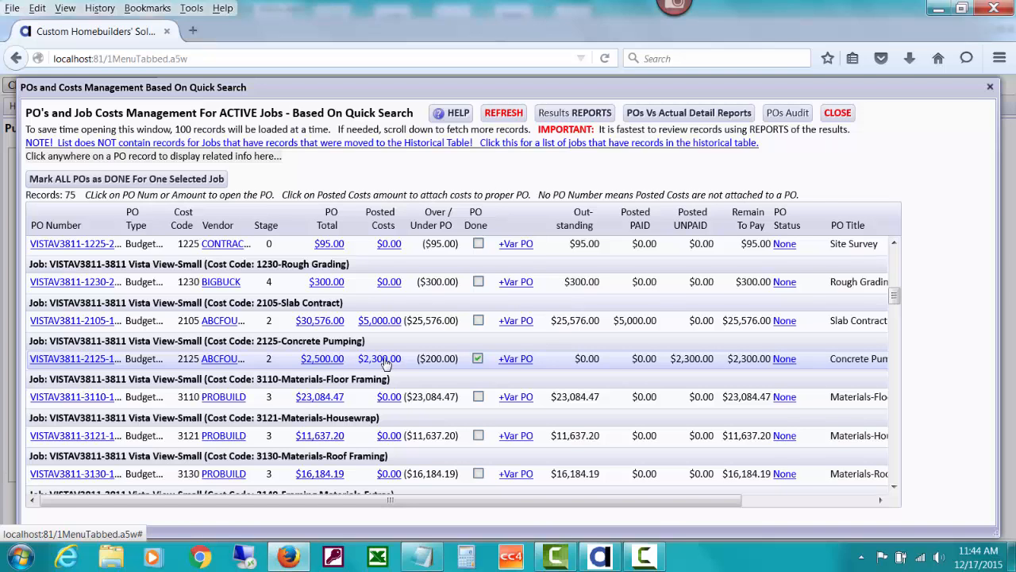
{"action": "left_click", "coordinate": [477, 359]}
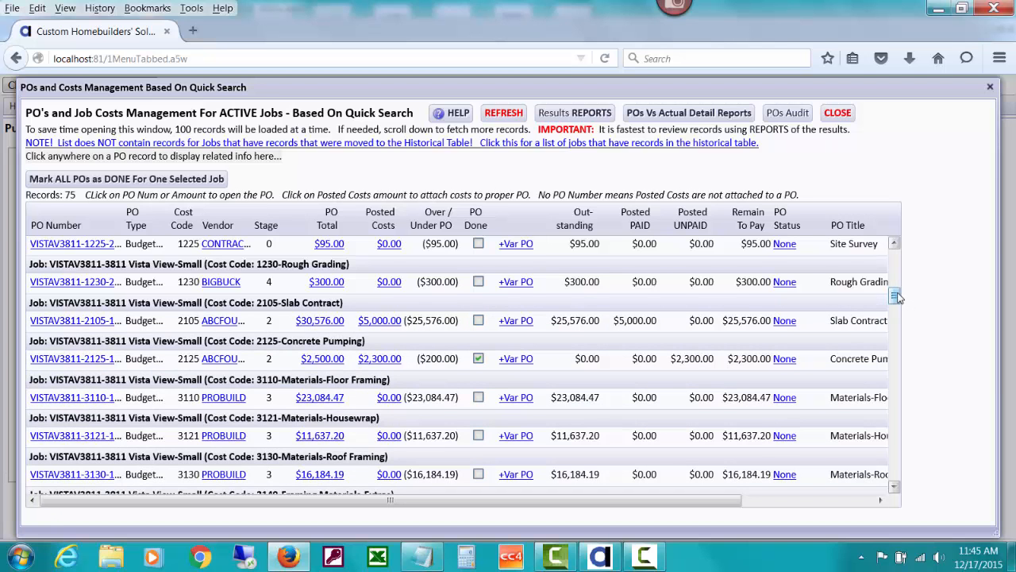
{"action": "left_click", "coordinate": [378, 321]}
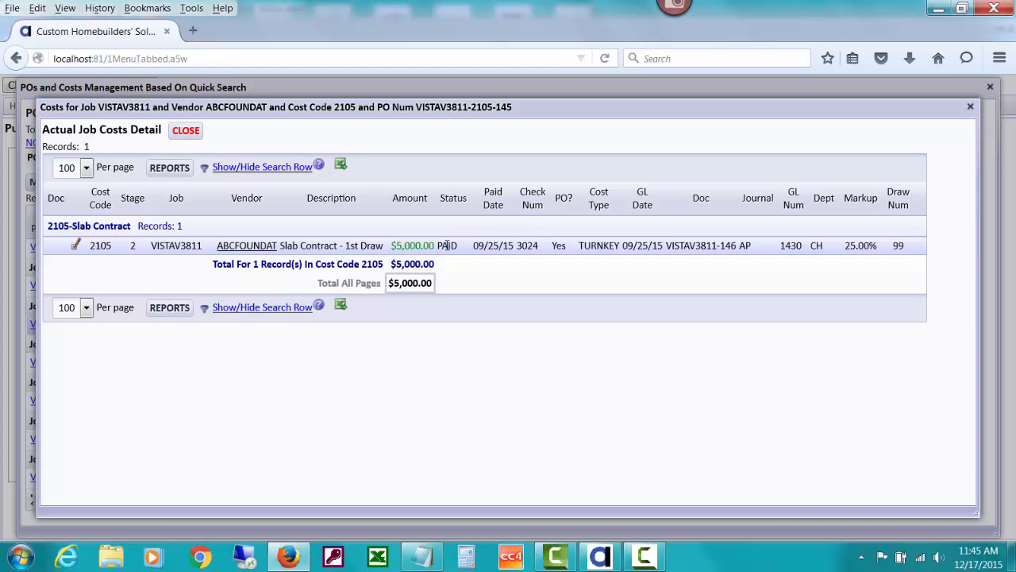
{"action": "left_click", "coordinate": [187, 132]}
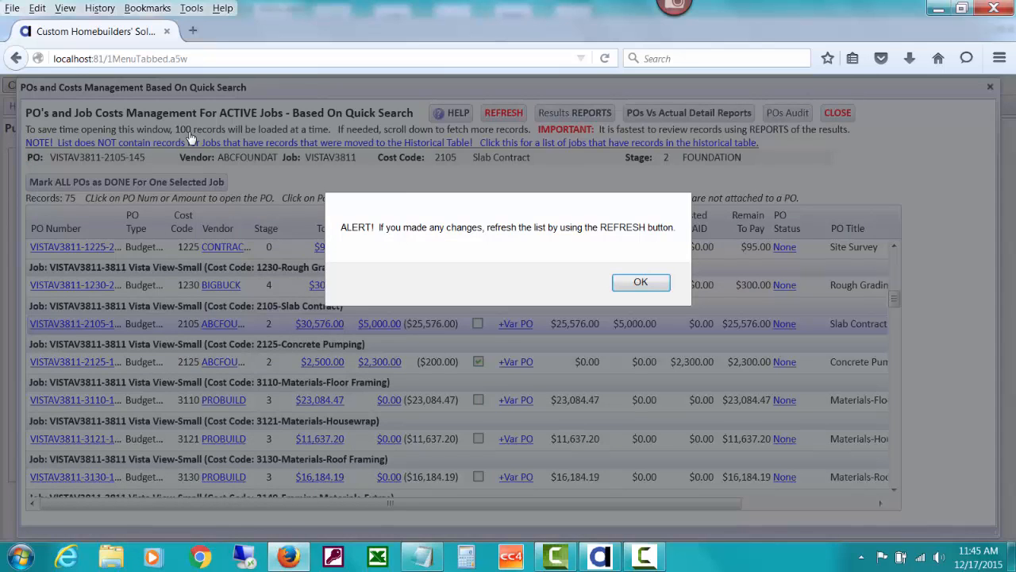
{"action": "left_click", "coordinate": [636, 283]}
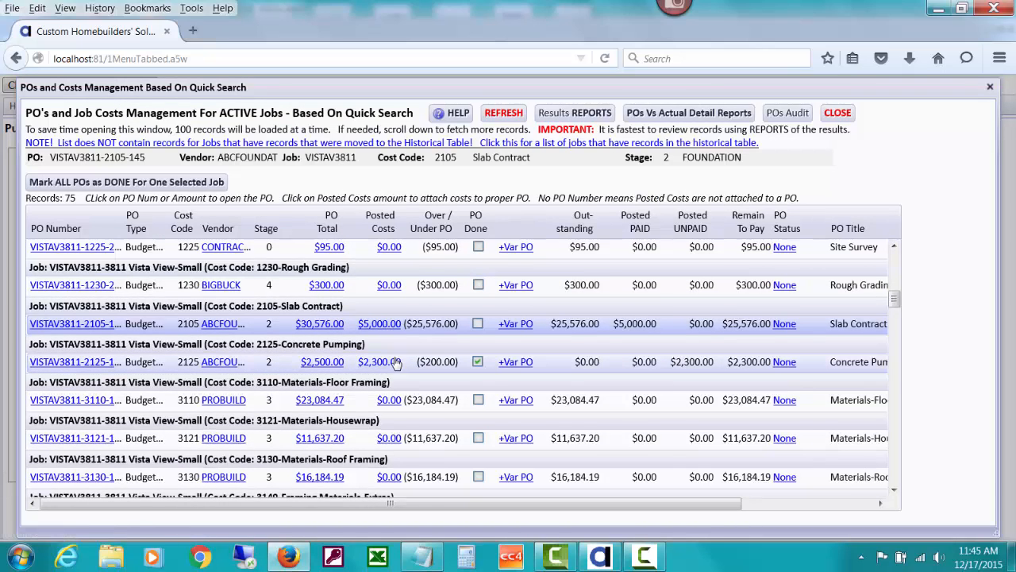
Review the posted costs detail for the 2125 Concrete Pumping purchase order, then close the costs management list
{"action": "left_click", "coordinate": [386, 364]}
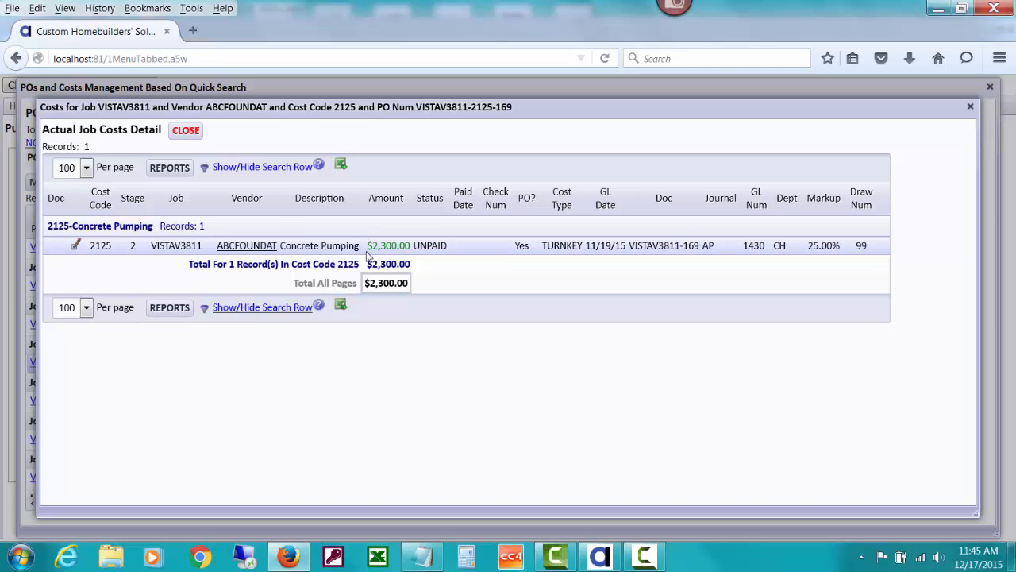
{"action": "left_click", "coordinate": [189, 132]}
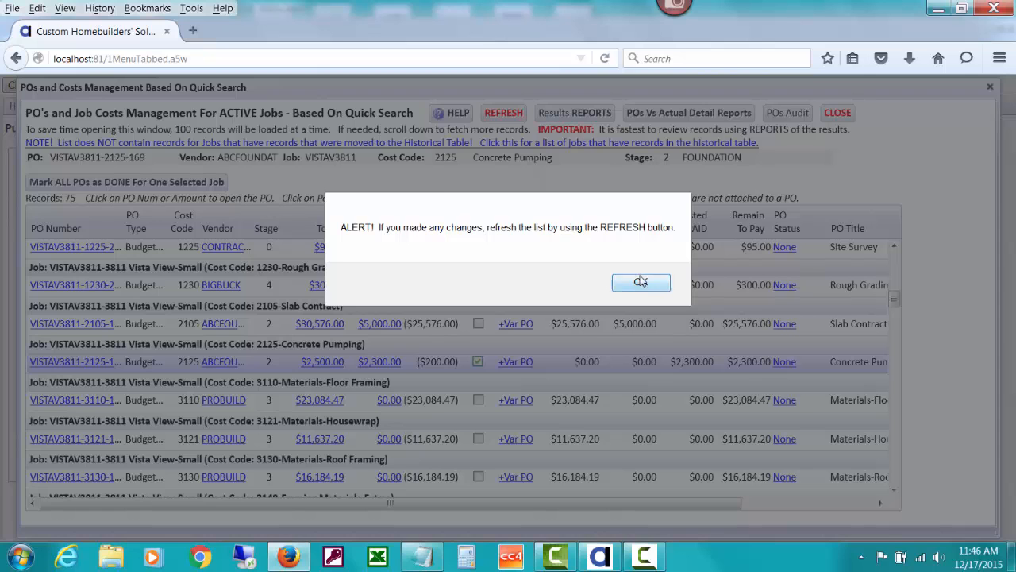
{"action": "left_click", "coordinate": [641, 282]}
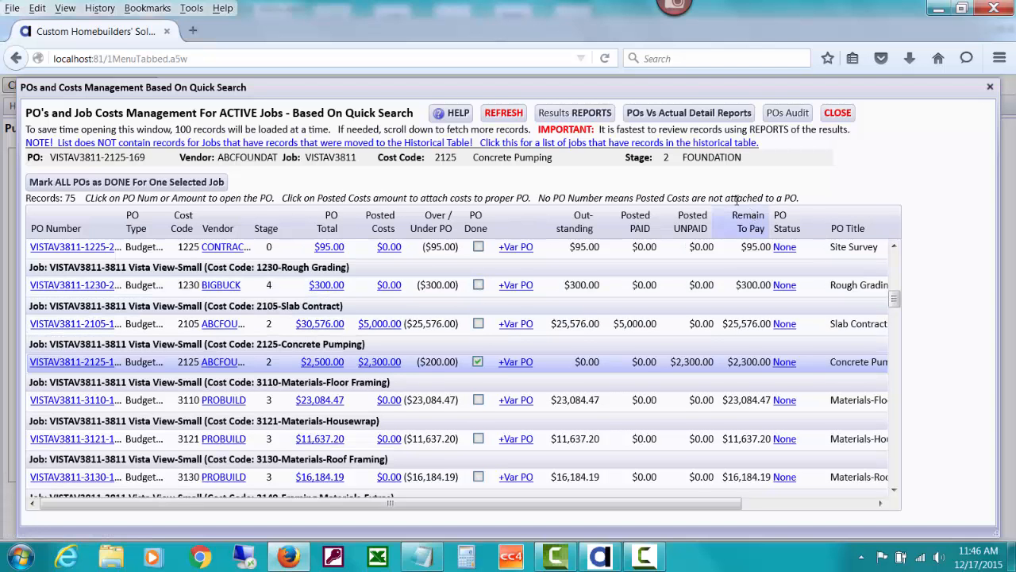
{"action": "left_click_drag", "start_coordinate": [899, 298], "coordinate": [897, 258]}
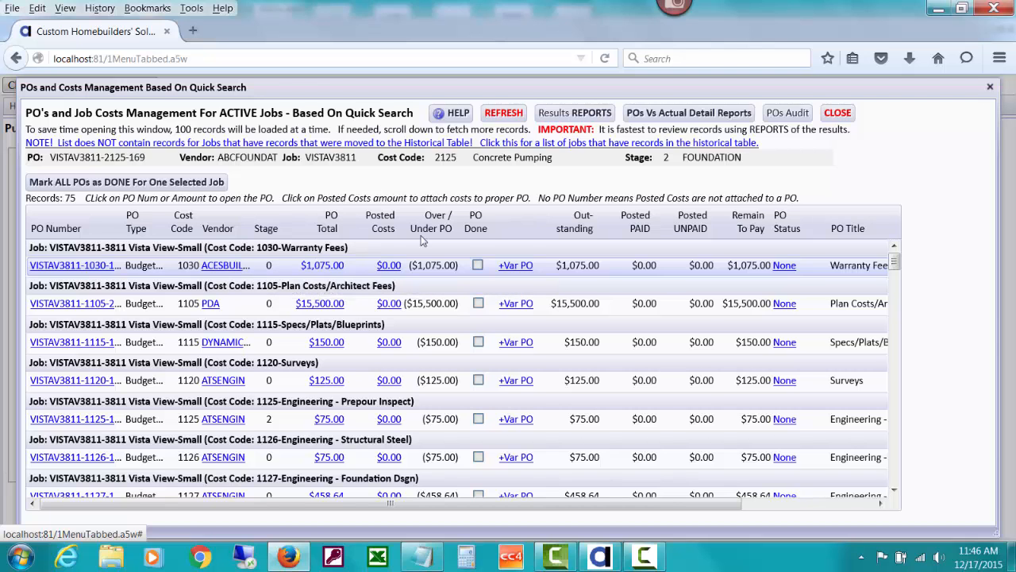
{"action": "left_click", "coordinate": [837, 113]}
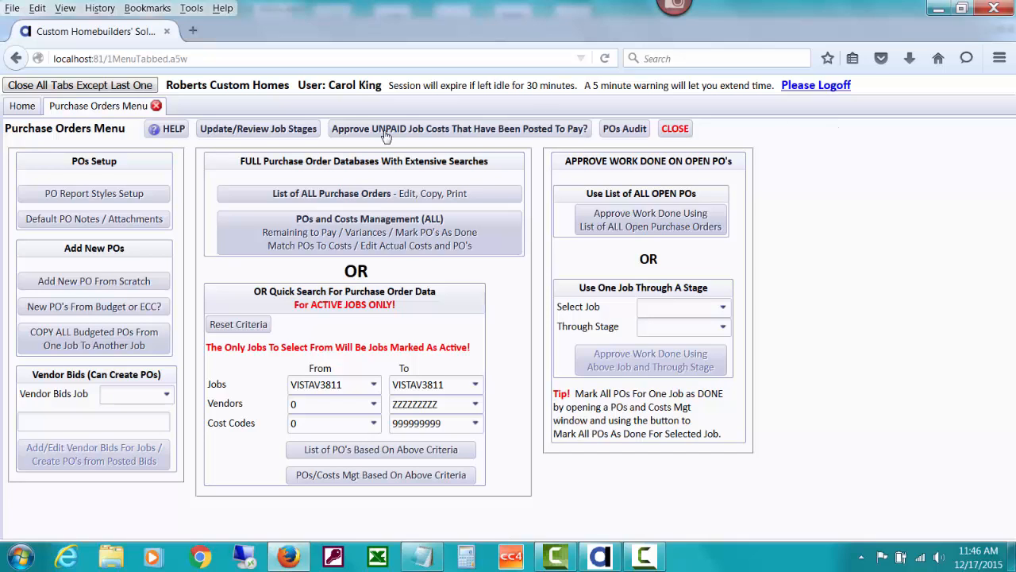
Open the list of open or approved purchase orders used for posting payables bills
{"action": "left_click", "coordinate": [30, 110]}
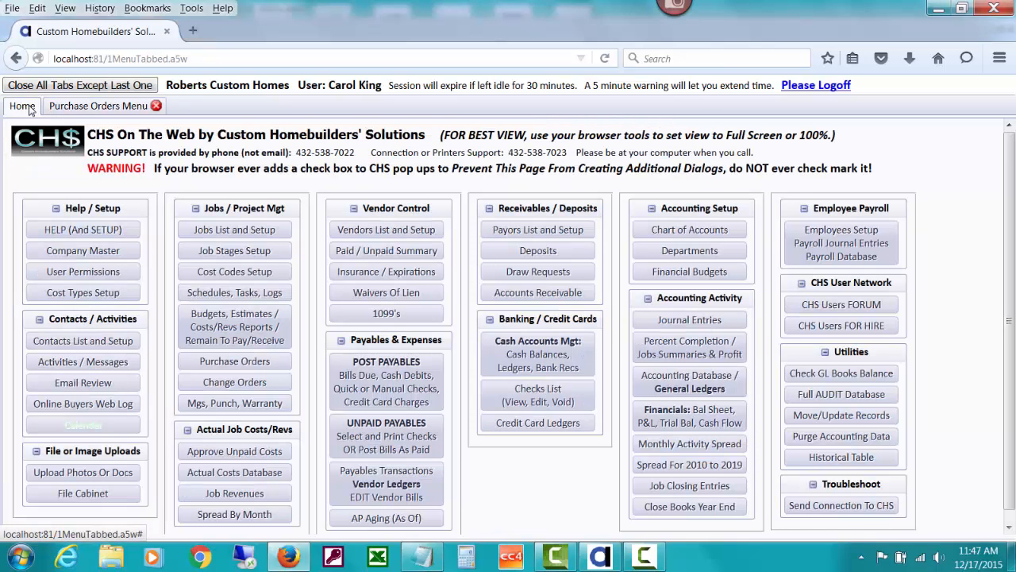
{"action": "left_click", "coordinate": [400, 401]}
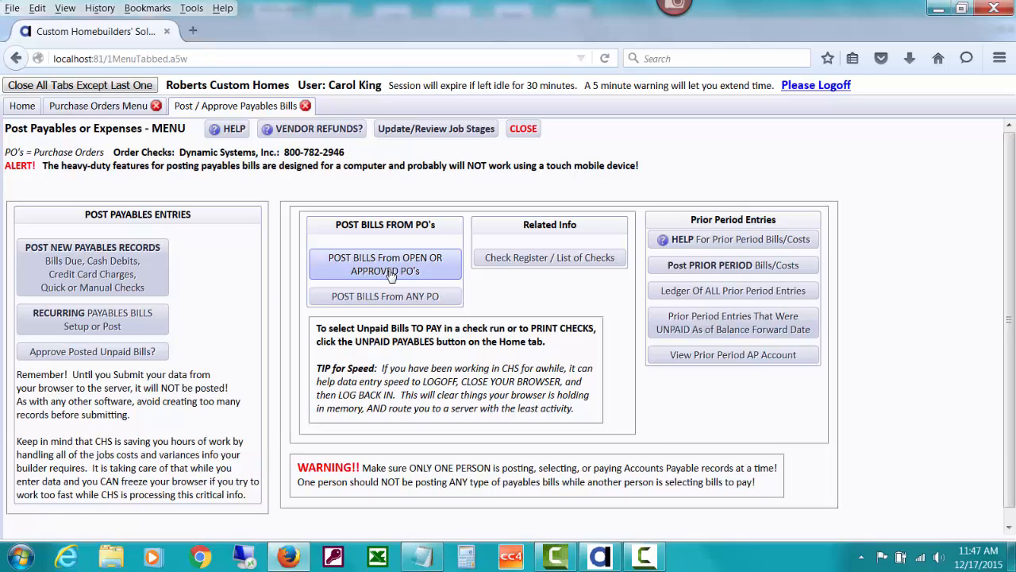
{"action": "left_click", "coordinate": [389, 268]}
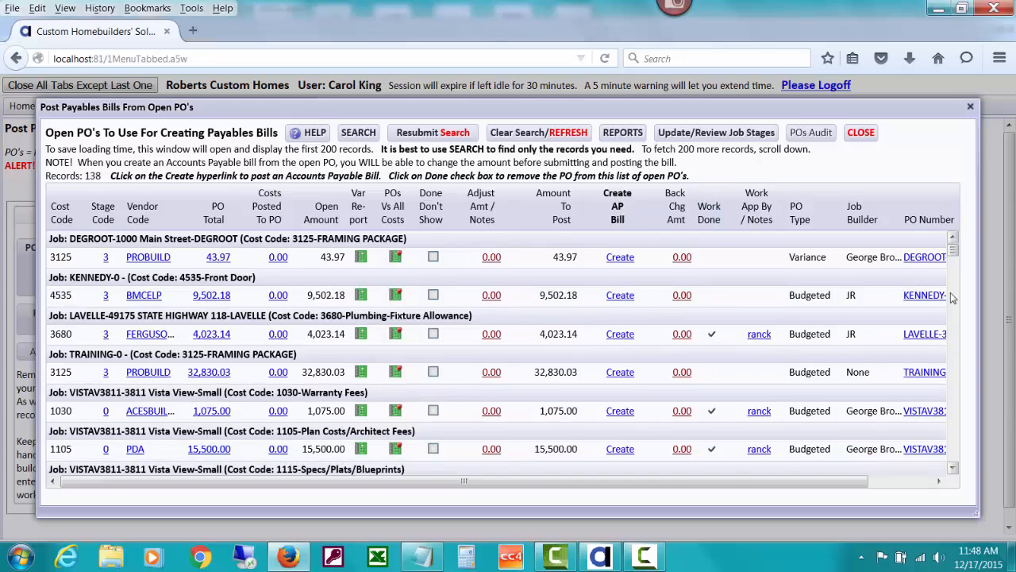
{"action": "mouse_move", "coordinate": [954, 248]}
{"action": "left_mouse_down"}
{"action": "mouse_move", "coordinate": [956, 397]}
{"action": "mouse_move", "coordinate": [954, 242]}
{"action": "left_mouse_up"}
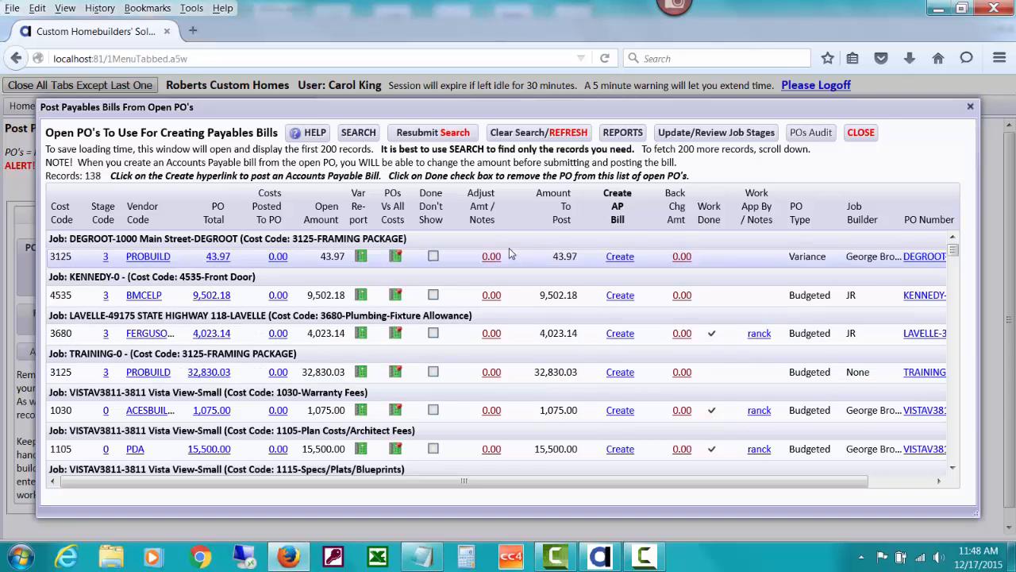
Search the open purchase orders for job VISTAV3811 only
{"action": "left_click", "coordinate": [358, 133]}
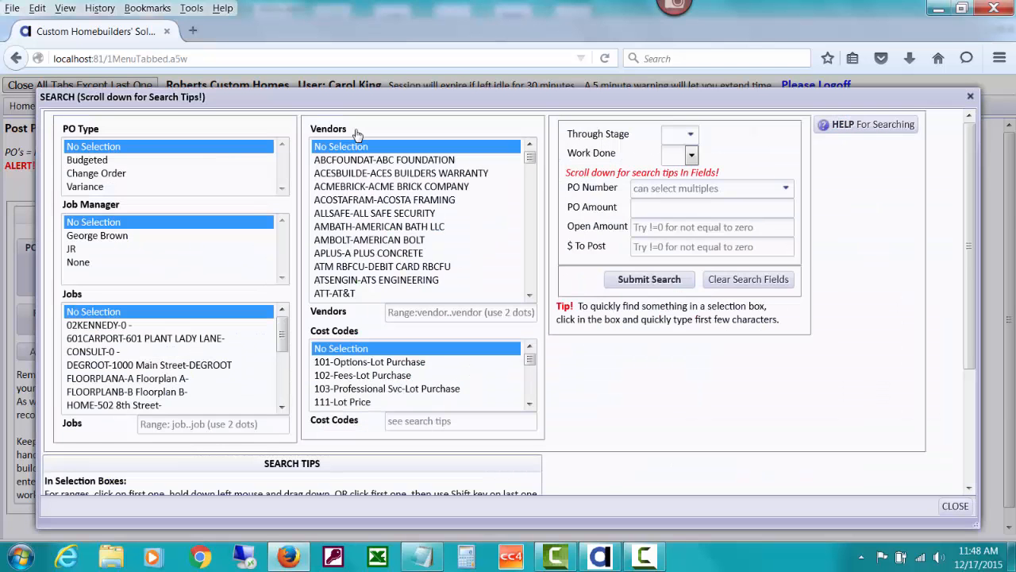
{"action": "left_click_drag", "start_coordinate": [282, 334], "coordinate": [289, 405]}
{"action": "left_click", "coordinate": [211, 394]}
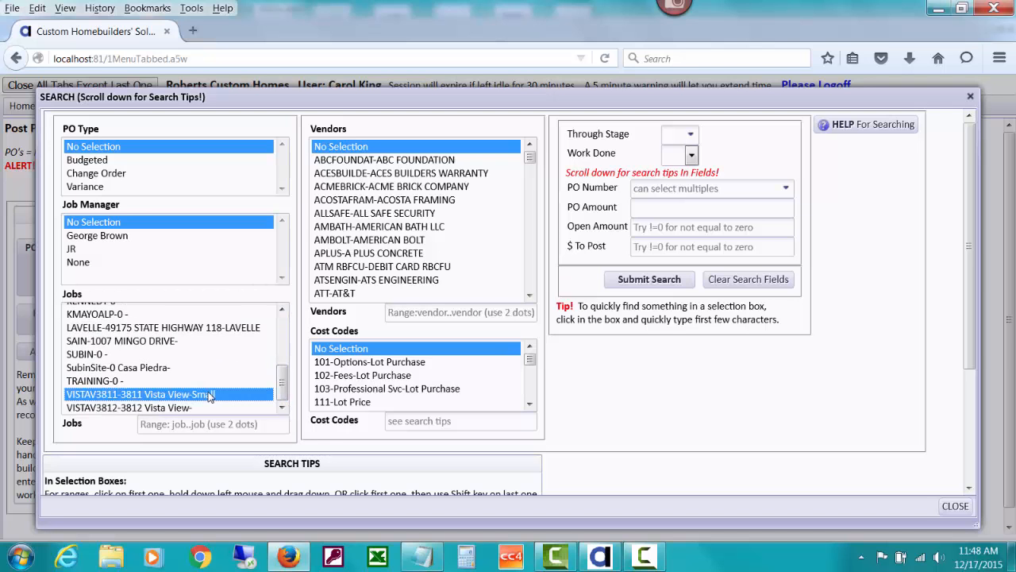
{"action": "left_click", "coordinate": [611, 286]}
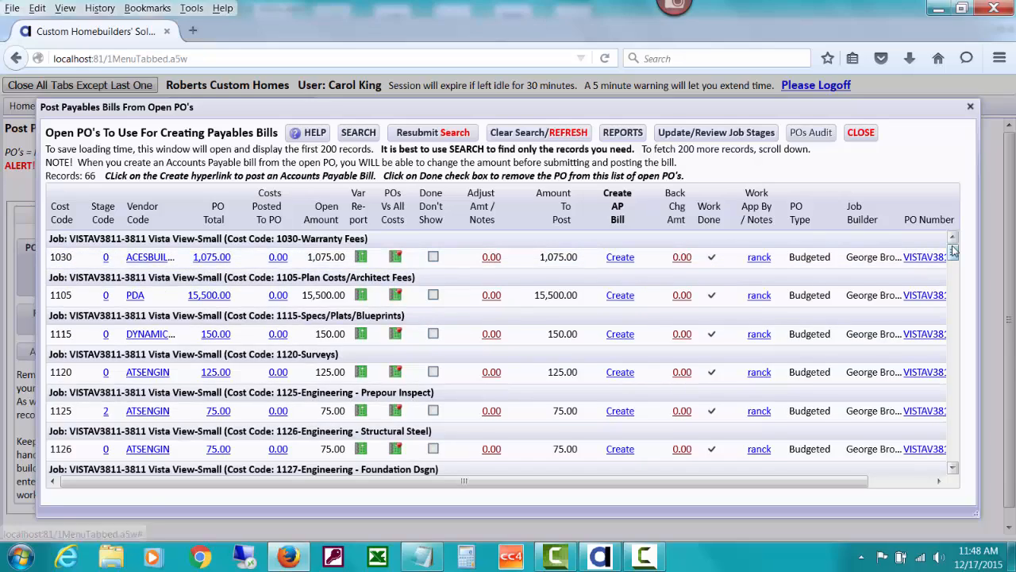
Narrow the open purchase order search for job VISTAV3811 to those with Work Done set to Yes
{"action": "scroll", "coordinate": [952, 260], "scroll_direction": "down", "scroll_amount": 2}
{"action": "left_click_drag", "start_coordinate": [953, 260], "coordinate": [954, 343]}
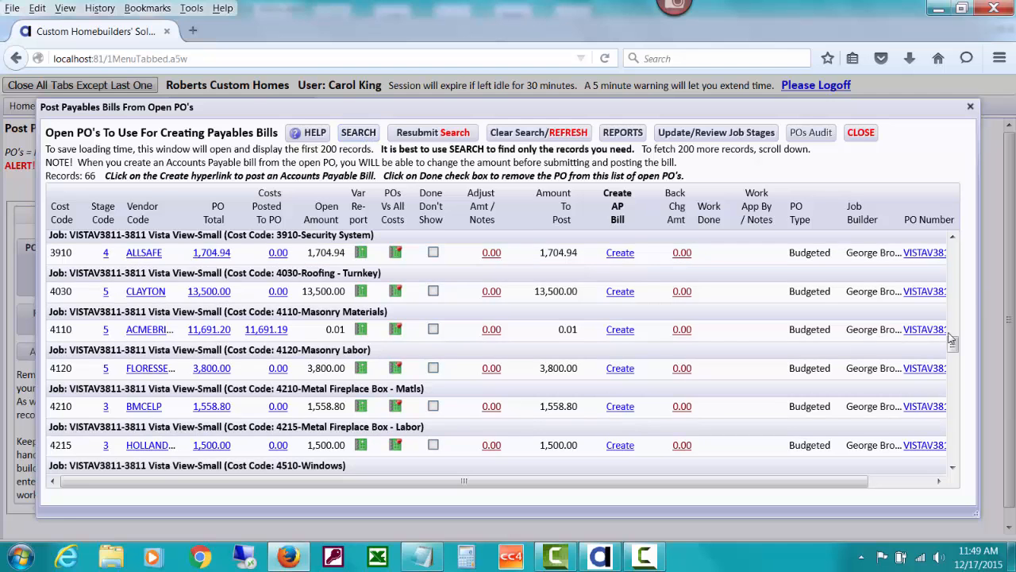
{"action": "scroll", "coordinate": [959, 318], "scroll_direction": "up", "scroll_amount": 2}
{"action": "scroll", "coordinate": [960, 318], "scroll_direction": "up", "scroll_amount": 10}
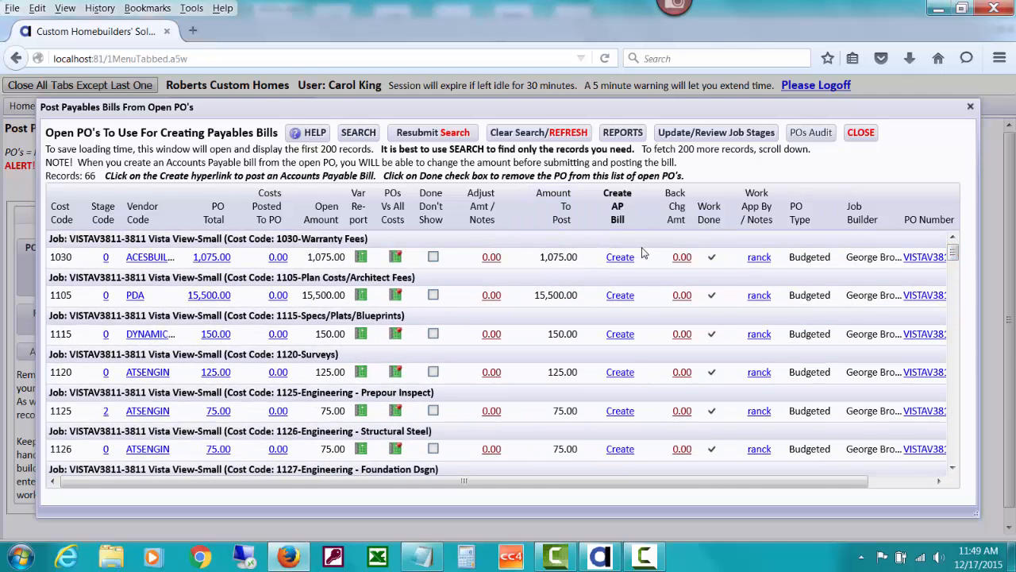
{"action": "left_click", "coordinate": [347, 139]}
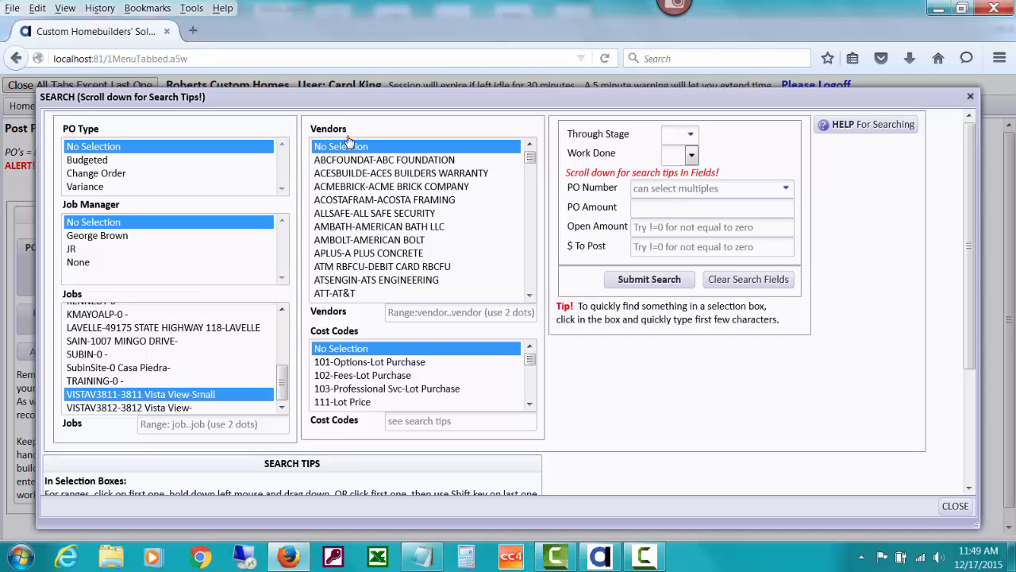
{"action": "left_click", "coordinate": [691, 156]}
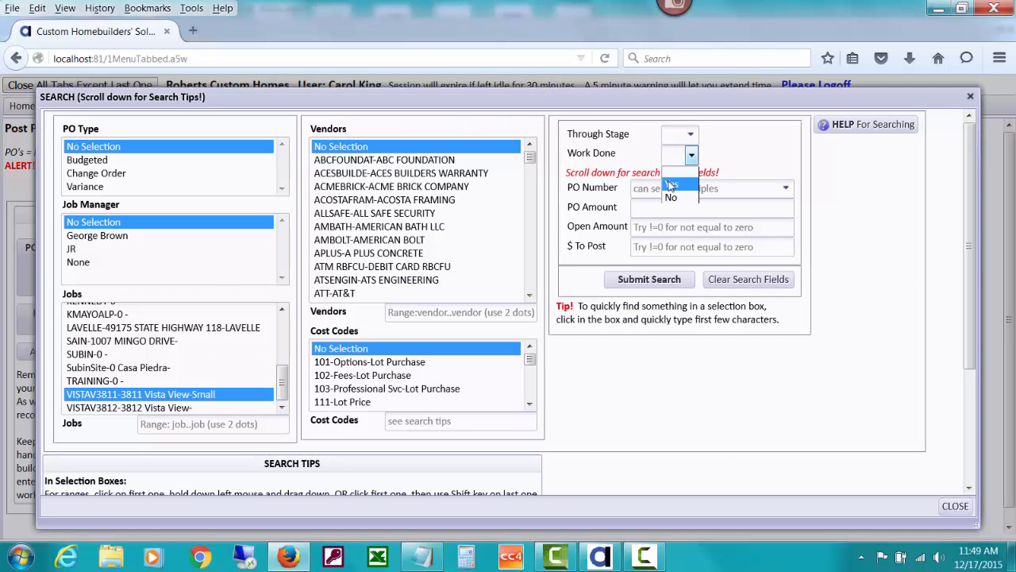
{"action": "left_click", "coordinate": [675, 179]}
{"action": "left_click", "coordinate": [648, 280]}
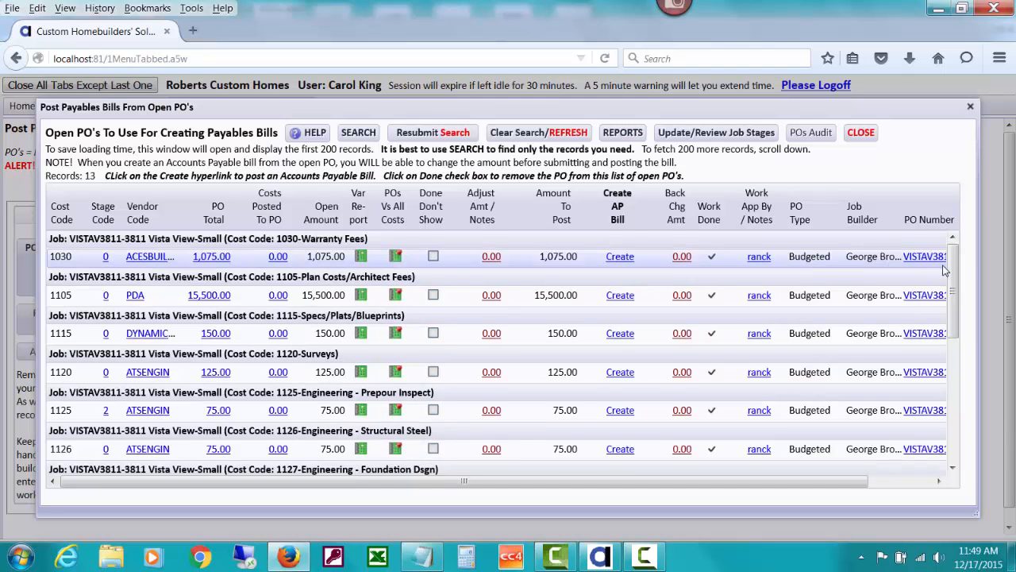
Create a payables bill from the 1030 Warranty Fees purchase order and post it as unpaid to pay later
{"action": "left_click_drag", "start_coordinate": [955, 280], "coordinate": [957, 251]}
{"action": "left_click", "coordinate": [619, 256]}
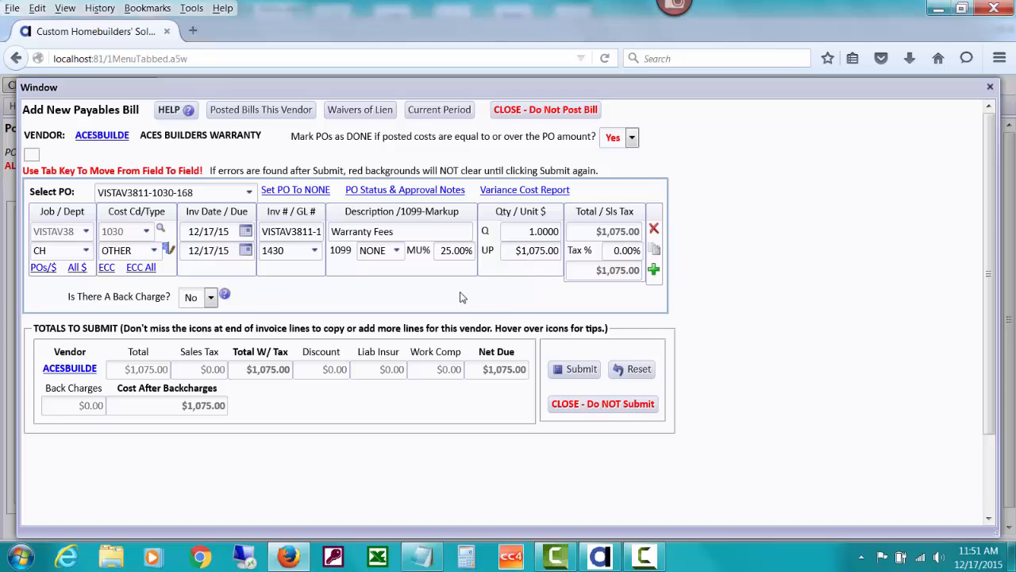
{"action": "left_click", "coordinate": [587, 370]}
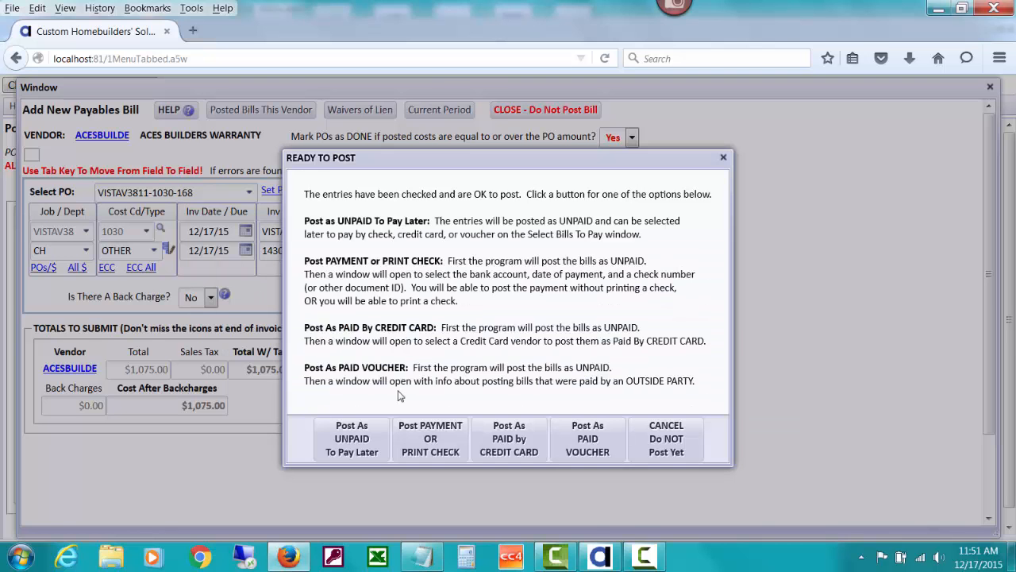
{"action": "left_click", "coordinate": [352, 439]}
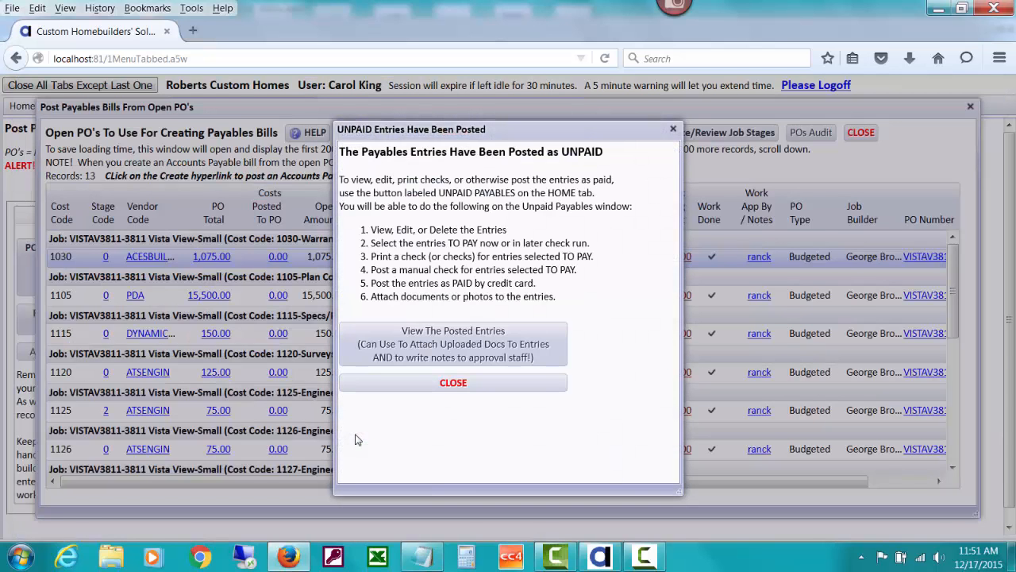
{"action": "left_click", "coordinate": [453, 383]}
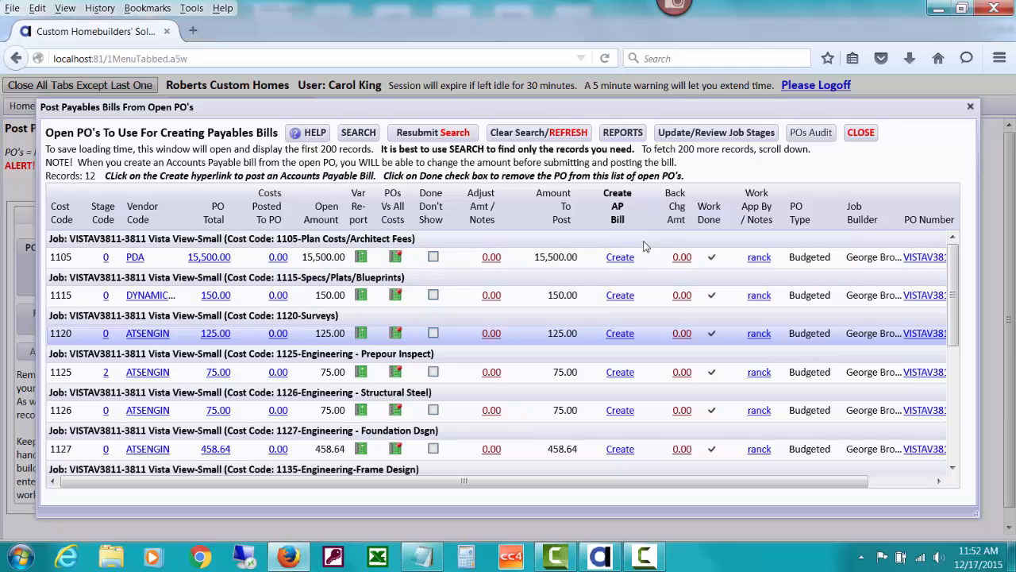
Leave the open PO list and check the Warranty Fees order in the VISTAV3811 costs management list, then close it
{"action": "left_click", "coordinate": [854, 135]}
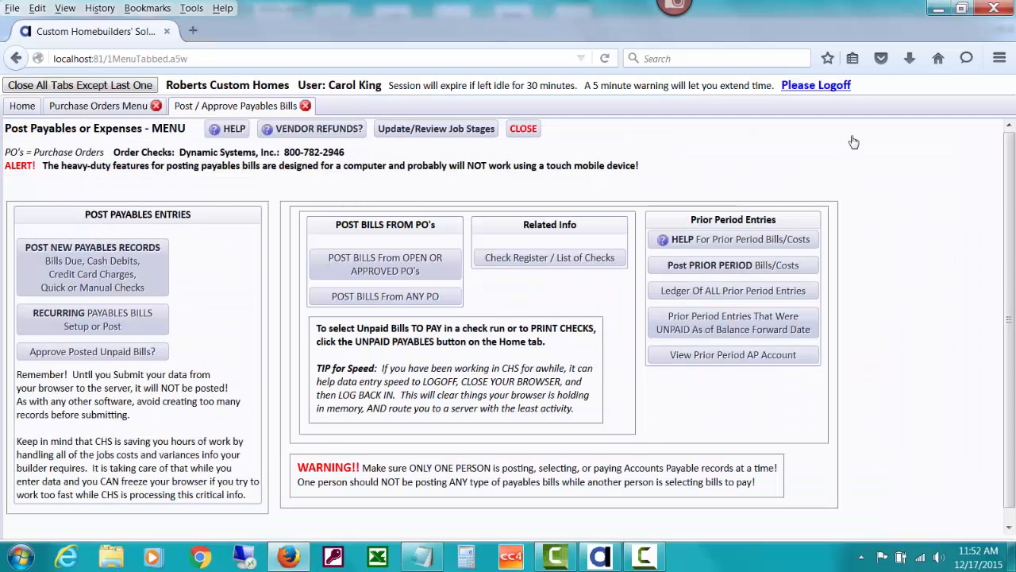
{"action": "left_click", "coordinate": [127, 111]}
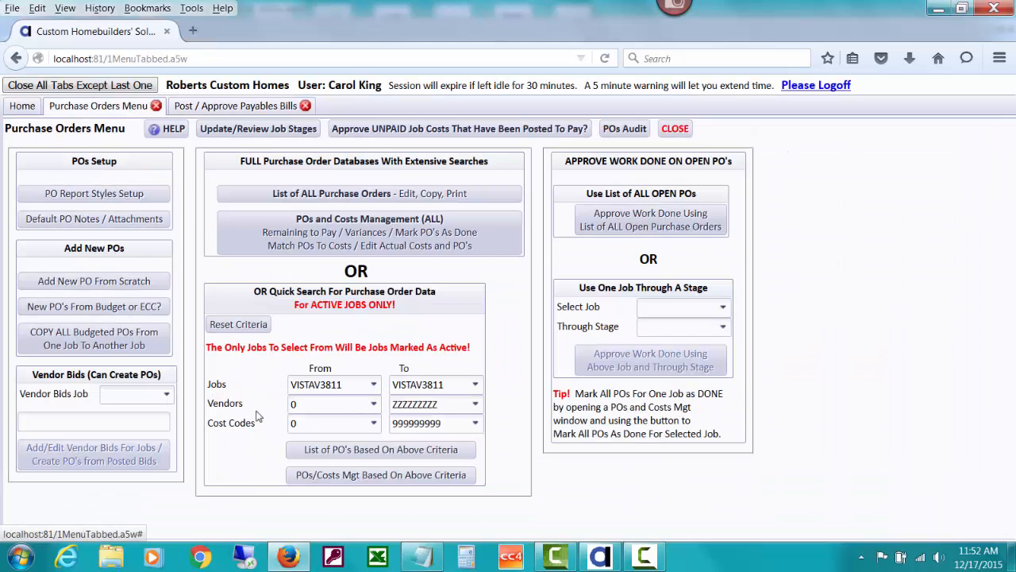
{"action": "left_click", "coordinate": [405, 475]}
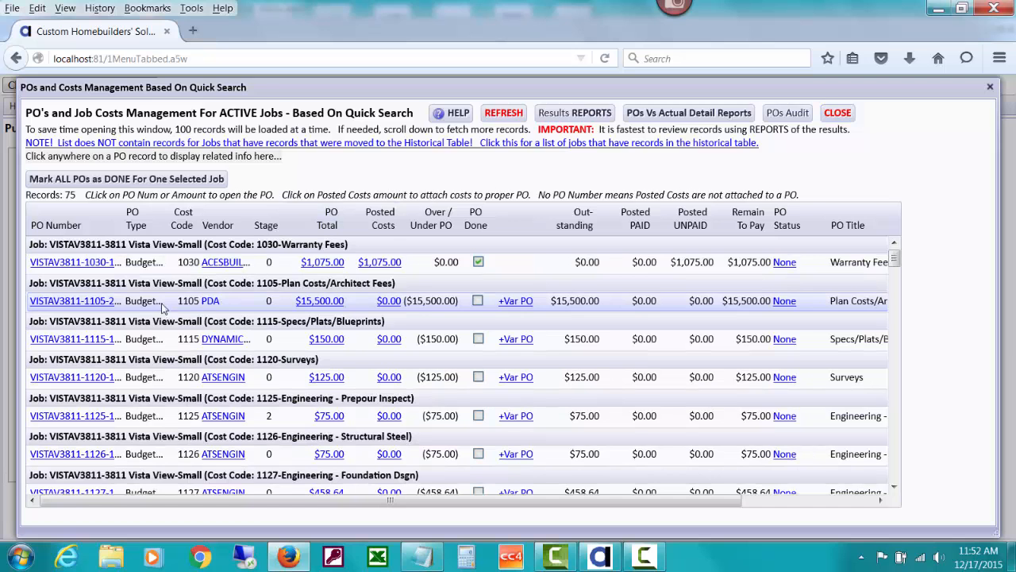
{"action": "left_click", "coordinate": [837, 114]}
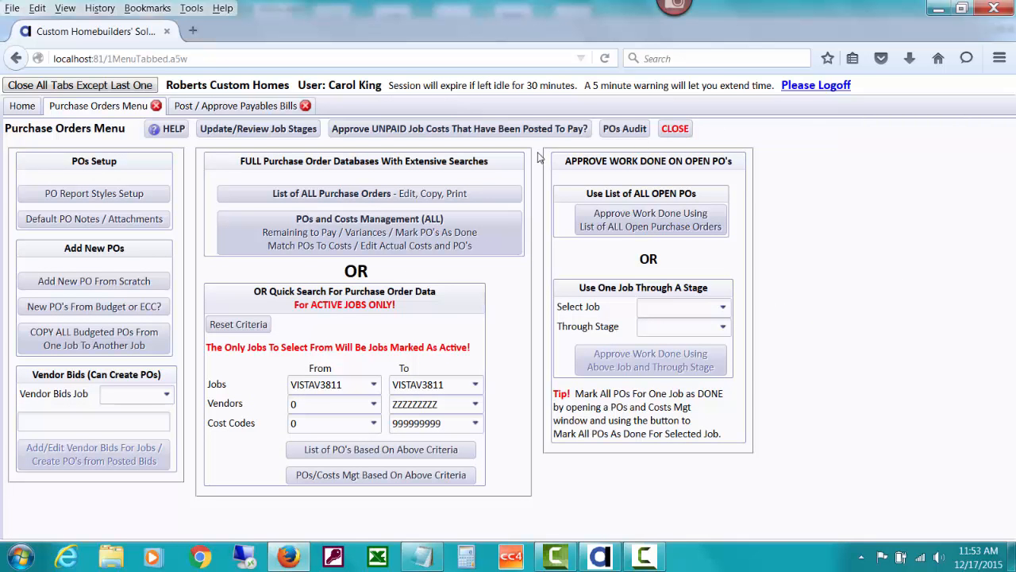
Start a new payables posting for vendor PDA and list its purchase orders for job VISTAV3811
{"action": "left_click", "coordinate": [262, 108]}
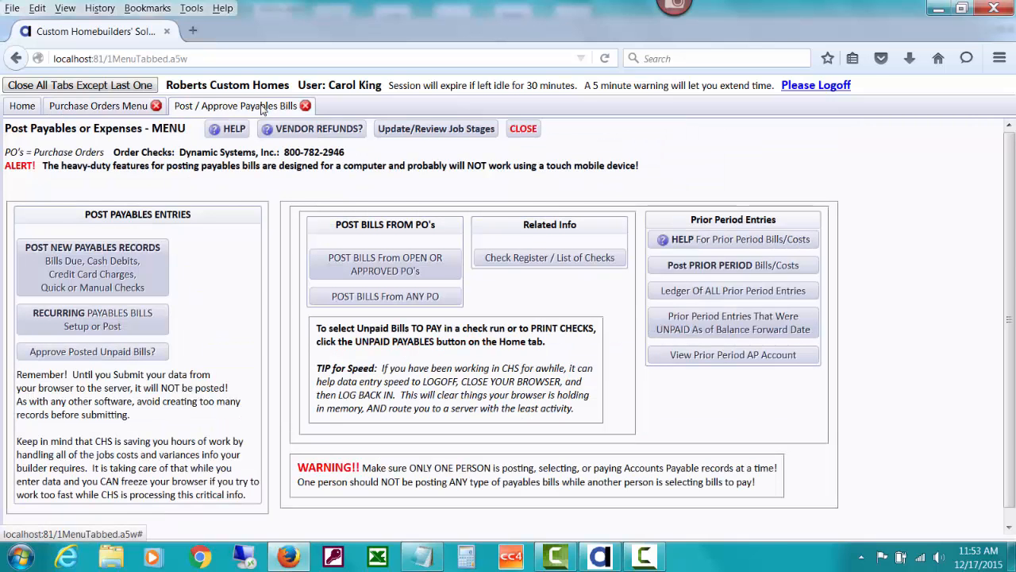
{"action": "left_click", "coordinate": [115, 275]}
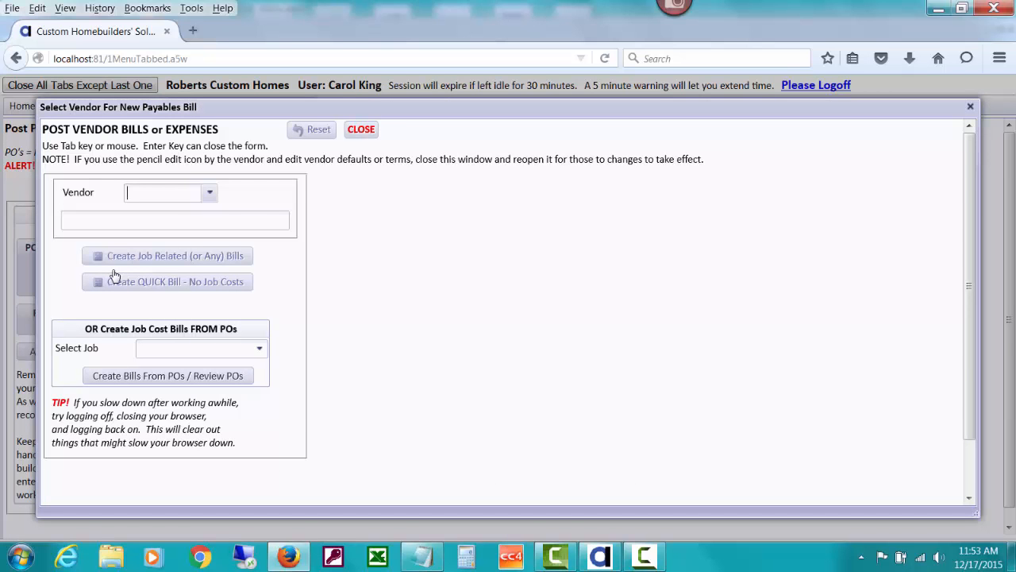
{"action": "type", "text": "pd"}
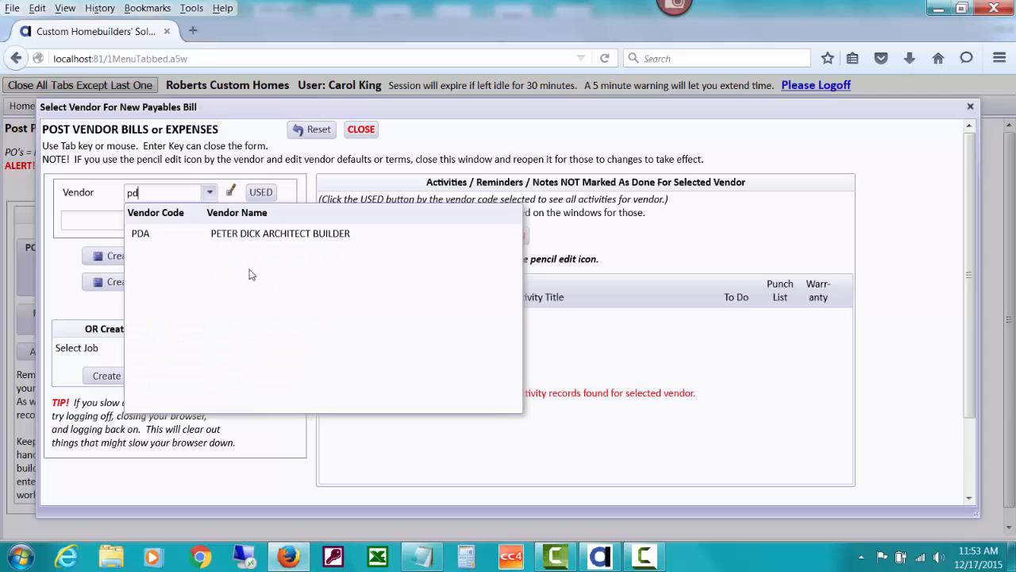
{"action": "left_click", "coordinate": [253, 239]}
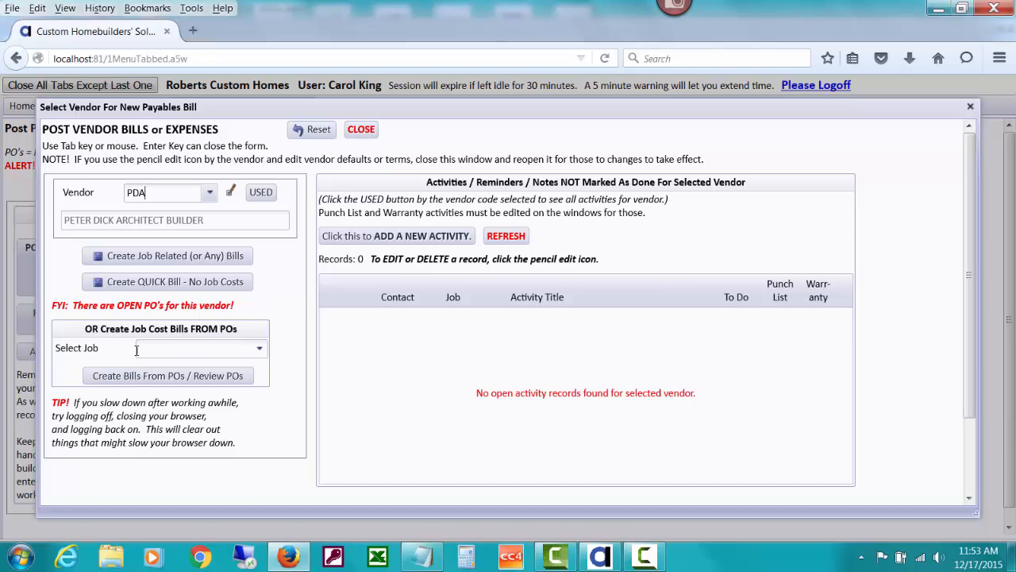
{"action": "left_click", "coordinate": [260, 350]}
{"action": "type", "text": "v"}
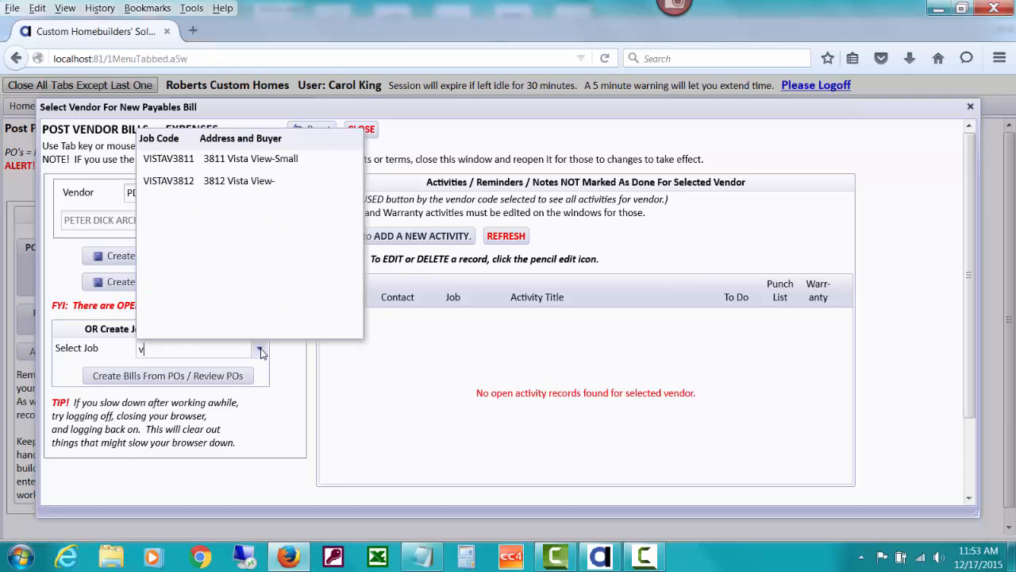
{"action": "left_click", "coordinate": [241, 160]}
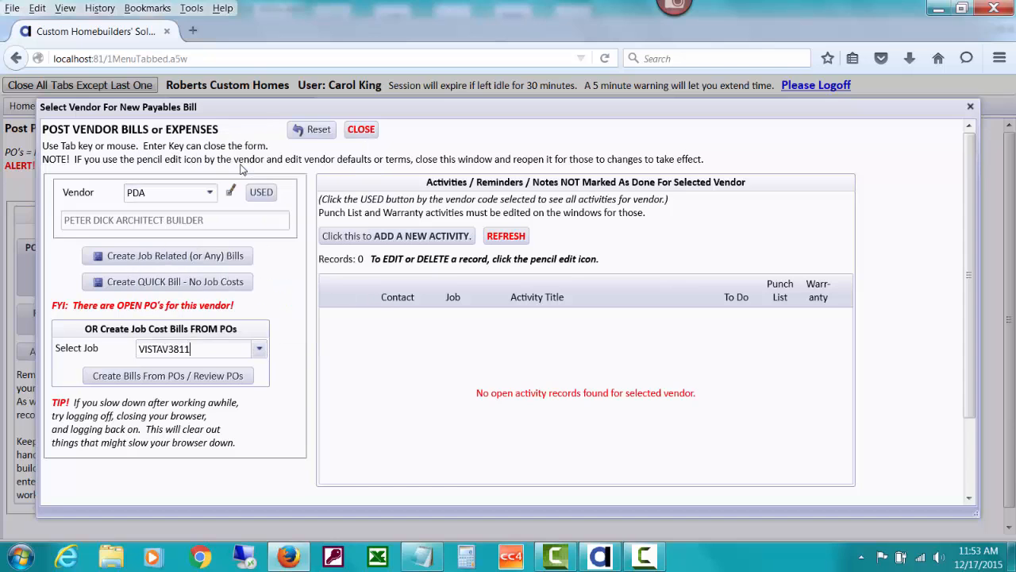
{"action": "left_click", "coordinate": [184, 377]}
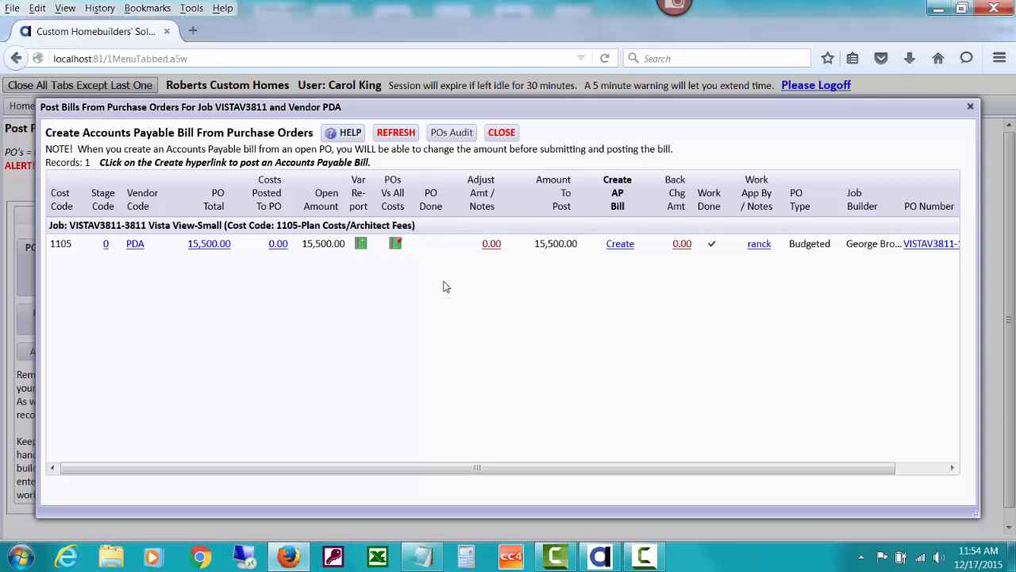
Create a bill from the 1105 Plan Costs/Architect Fees order and add a copied line with no PO and a $1,000 unit price
{"action": "left_click", "coordinate": [619, 248]}
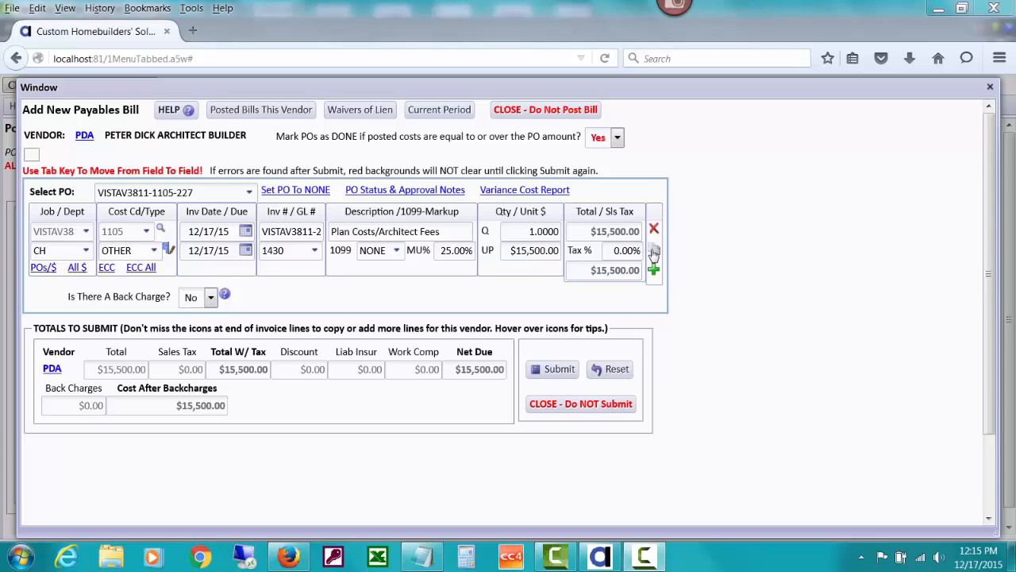
{"action": "left_click", "coordinate": [653, 252]}
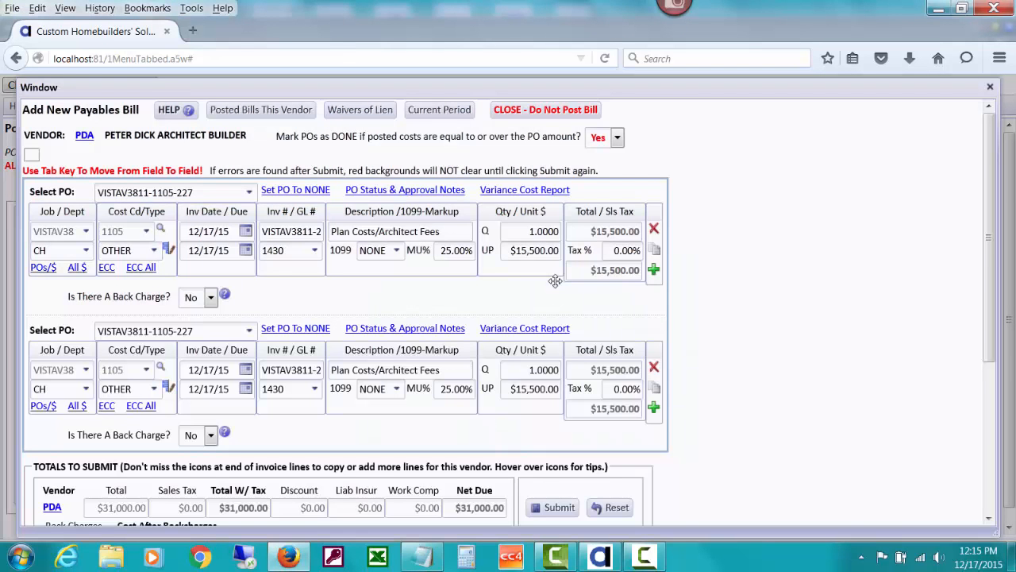
{"action": "left_click", "coordinate": [320, 327]}
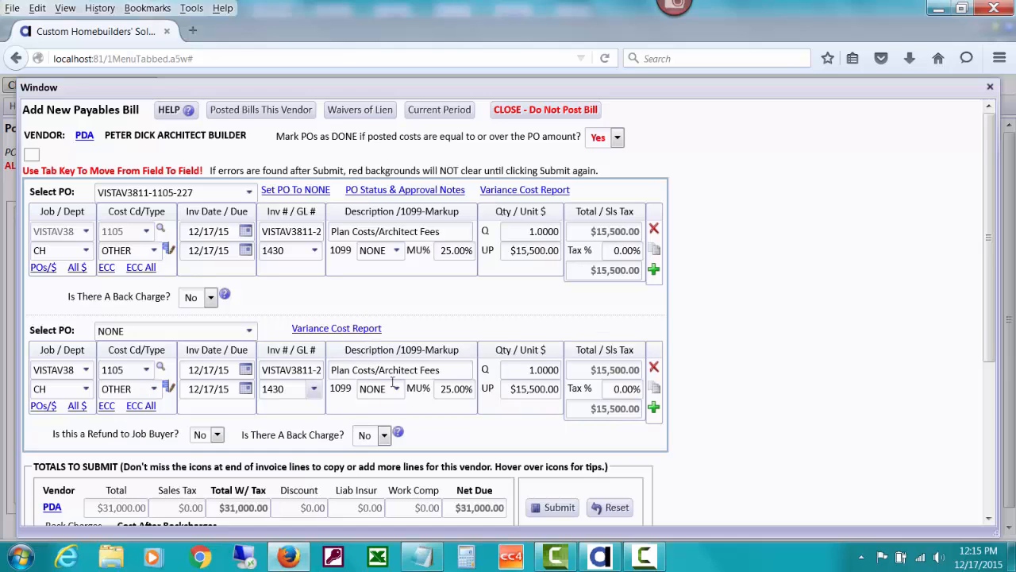
{"action": "left_click_drag", "start_coordinate": [512, 388], "coordinate": [561, 389]}
{"action": "type", "text": "1000"}
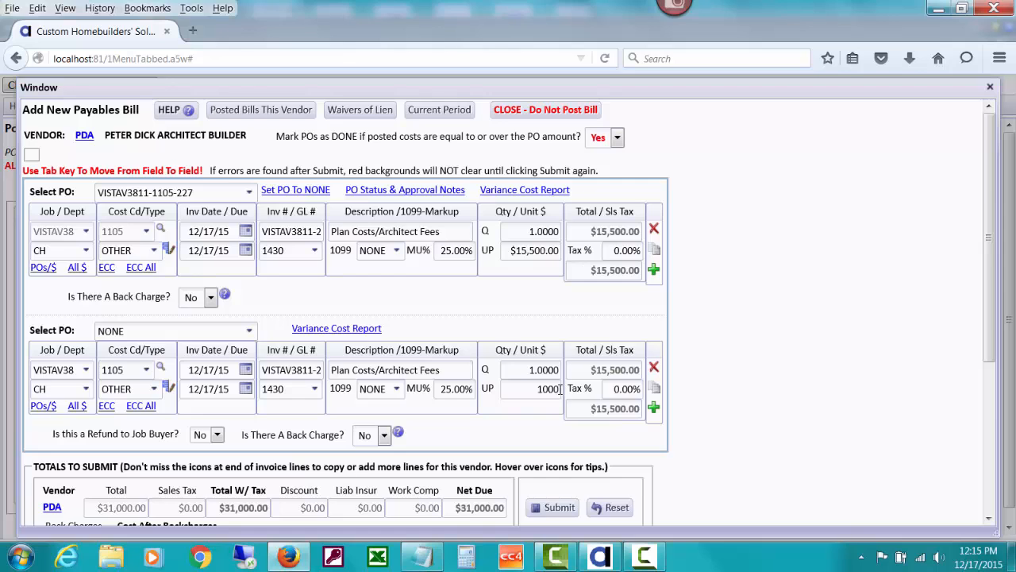
{"action": "key", "text": "Tab"}
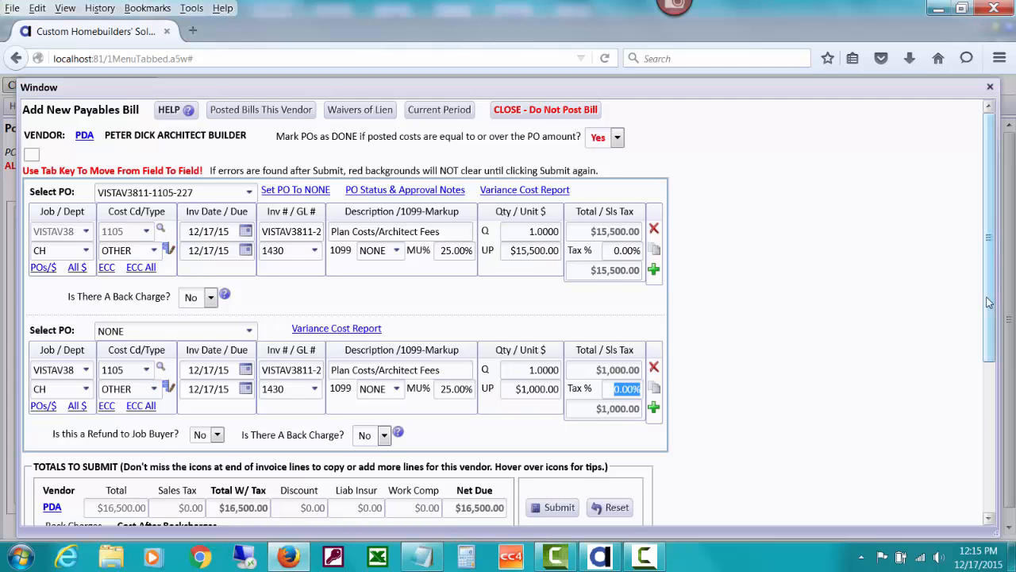
Submit the bill, pause at the alerts, and review the second line's over-budget variance report before closing it
{"action": "scroll", "coordinate": [989, 301], "scroll_direction": "down", "scroll_amount": 1}
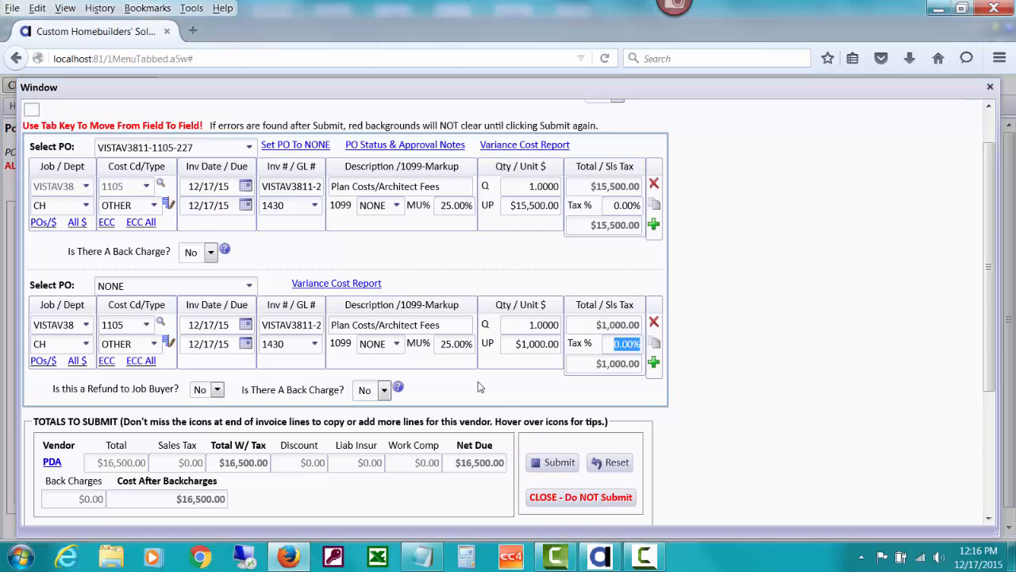
{"action": "left_click", "coordinate": [554, 464]}
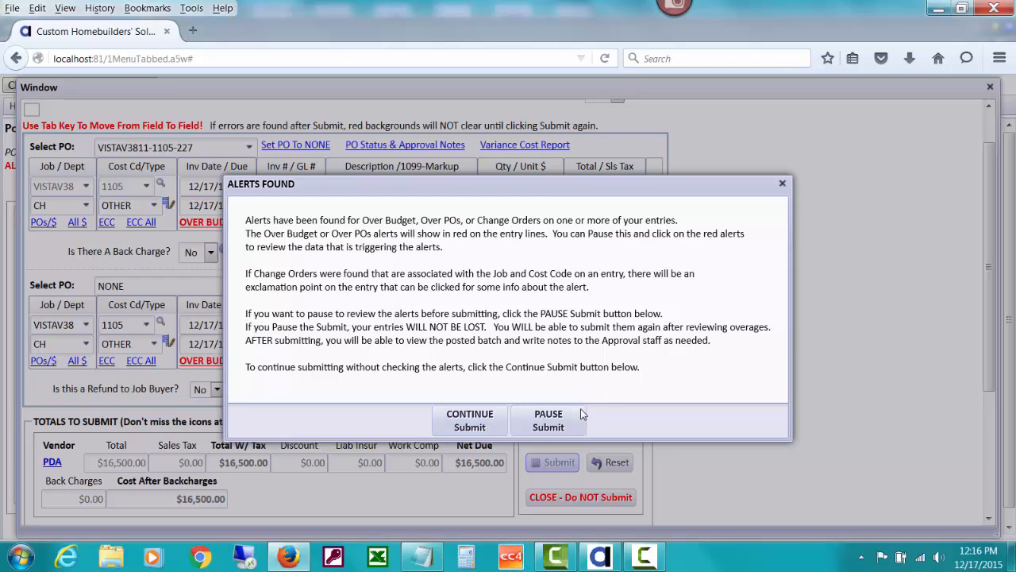
{"action": "left_click", "coordinate": [567, 423]}
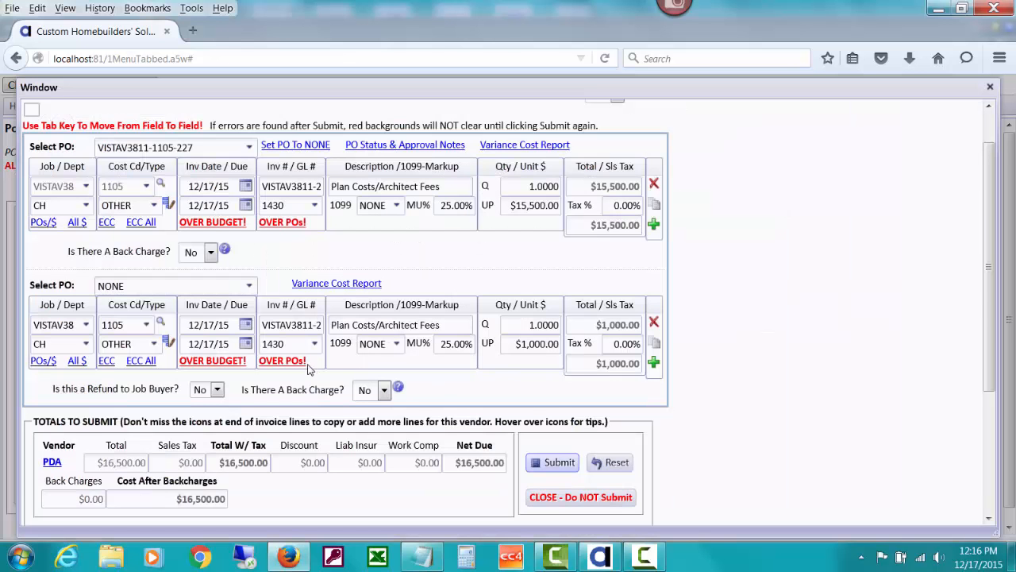
{"action": "left_click", "coordinate": [236, 363]}
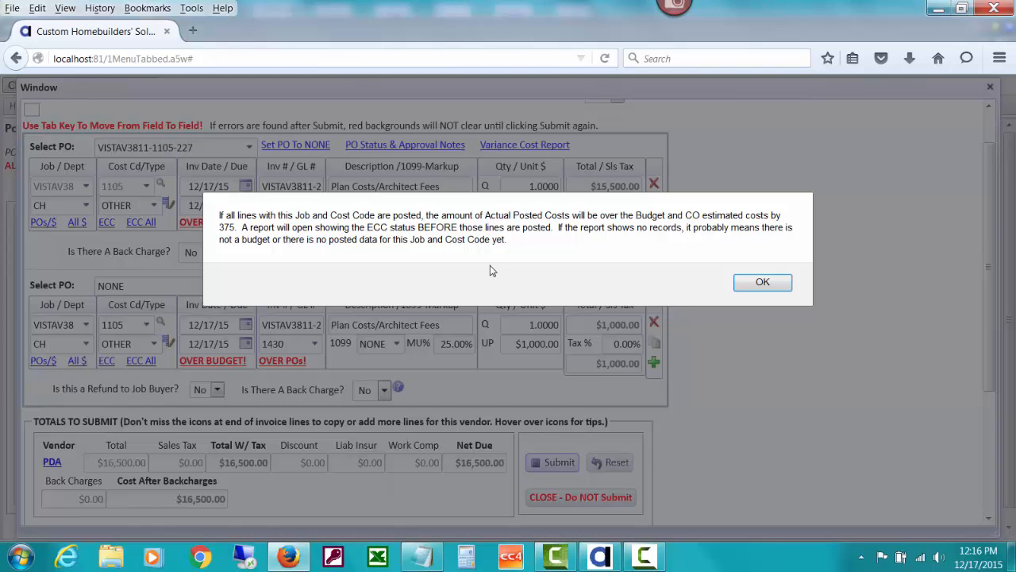
{"action": "left_click", "coordinate": [758, 286]}
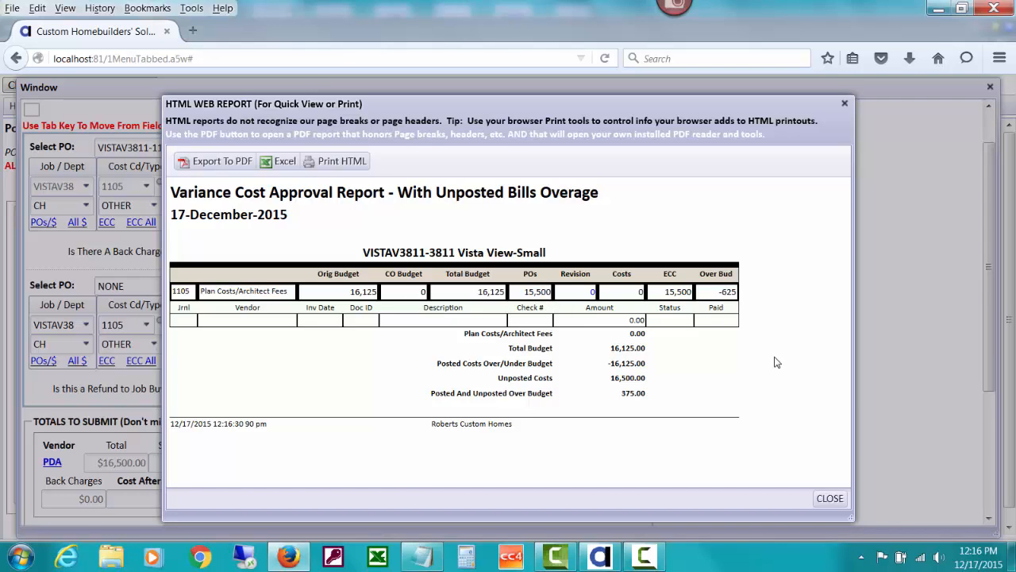
{"action": "left_click", "coordinate": [827, 500]}
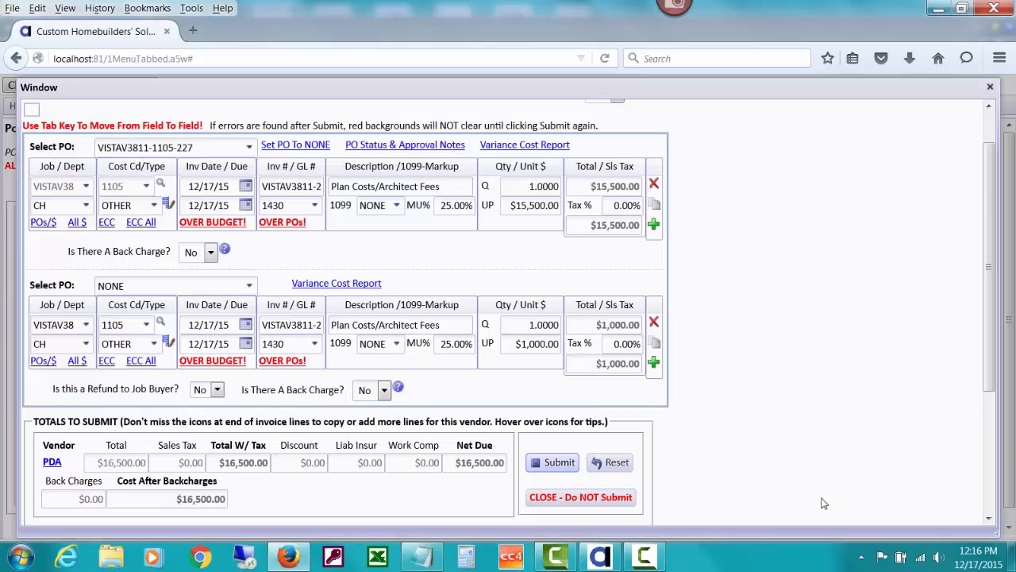
Review the second line's over-POs comparison of purchase orders and costs, then close it
{"action": "left_click", "coordinate": [278, 361]}
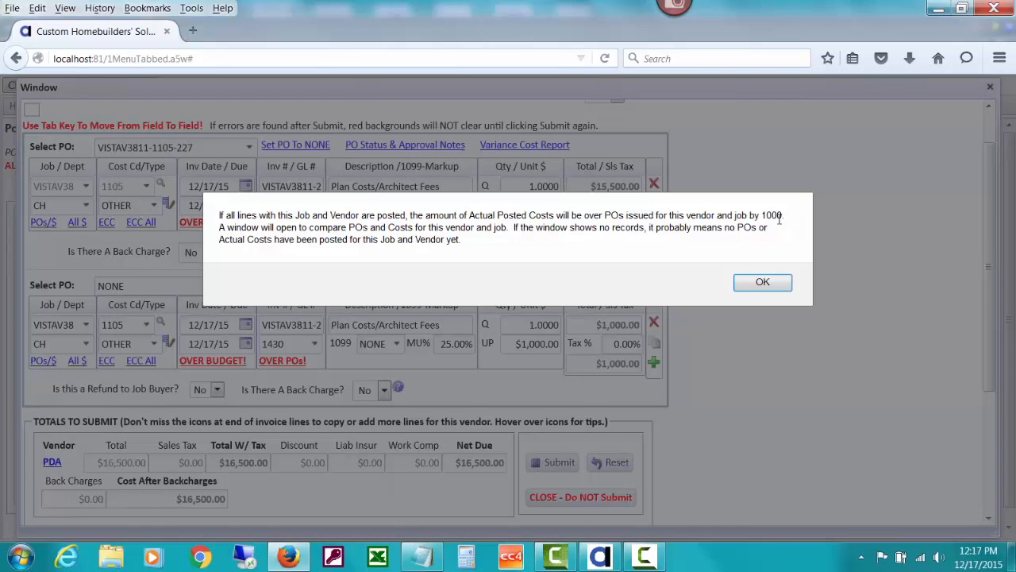
{"action": "left_click", "coordinate": [765, 282]}
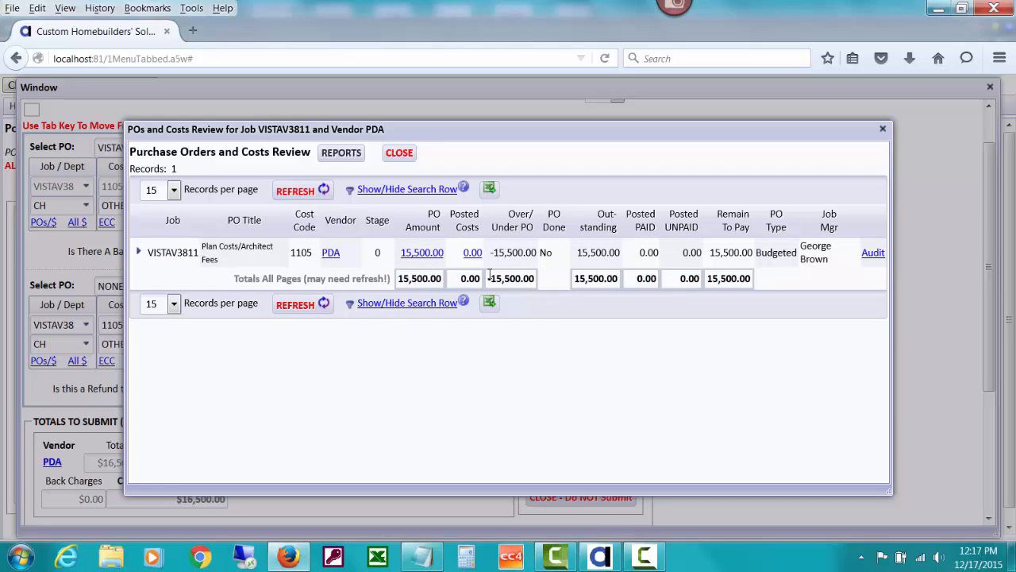
{"action": "left_click", "coordinate": [401, 154]}
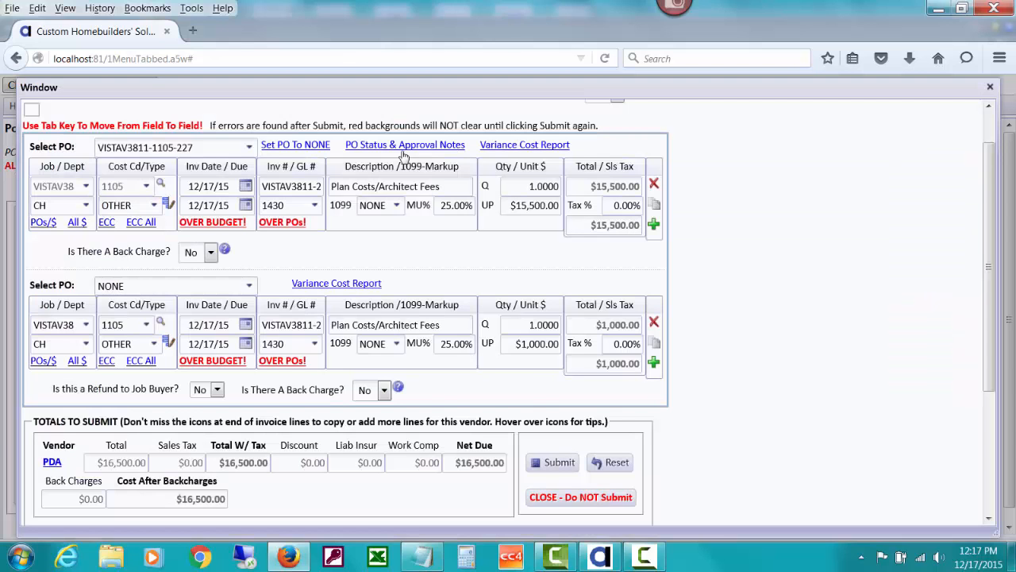
Submit the two-line bill again, continue past the alerts, and post it as unpaid to pay later
{"action": "left_click", "coordinate": [568, 467]}
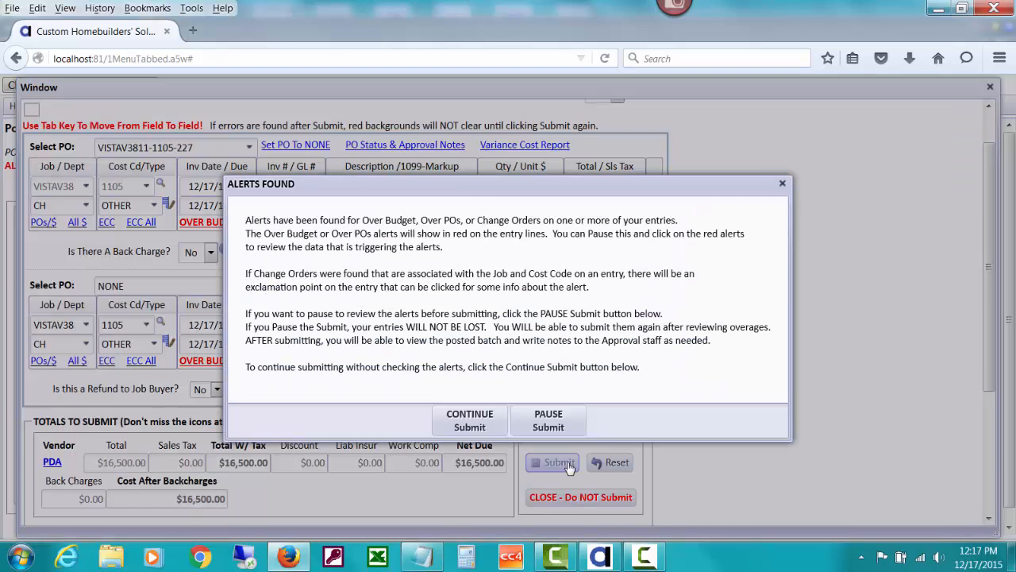
{"action": "left_click", "coordinate": [479, 427]}
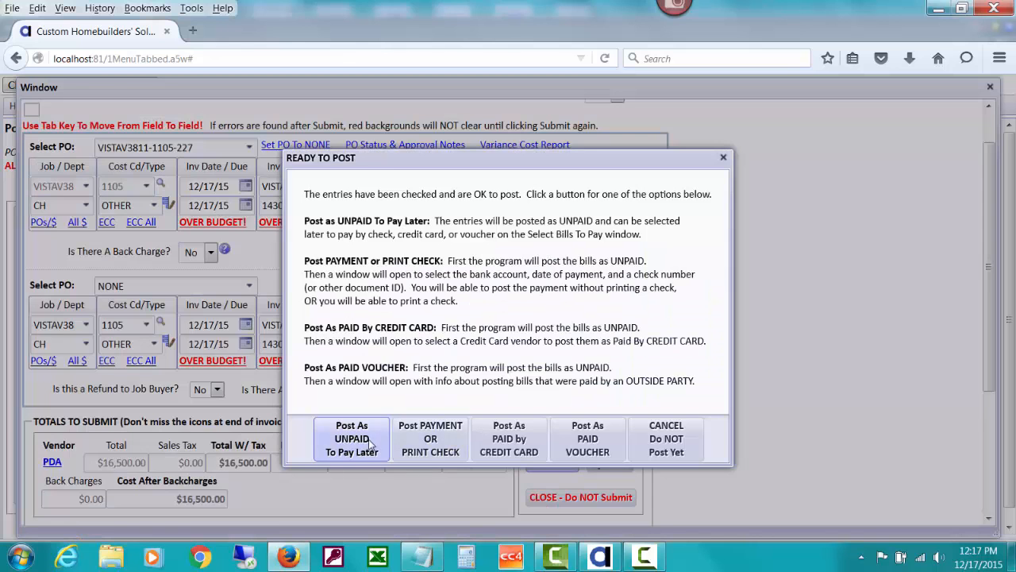
{"action": "left_click", "coordinate": [370, 446]}
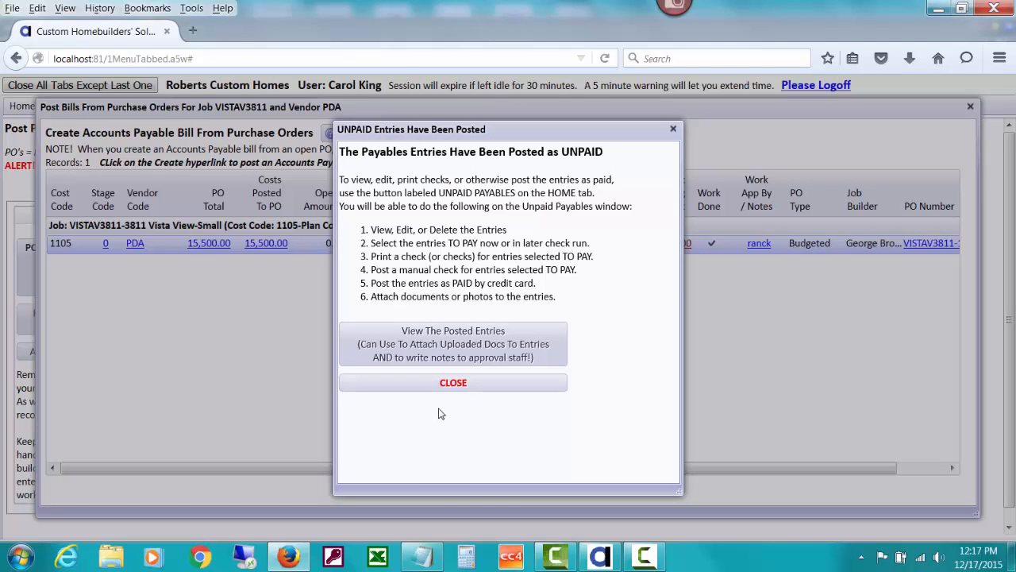
Save the approval note "The invoice is $1,000 OVER the PO so it is posted in a separate line for approval or NOT" on the posted $1,000 entry
{"action": "left_click", "coordinate": [498, 352]}
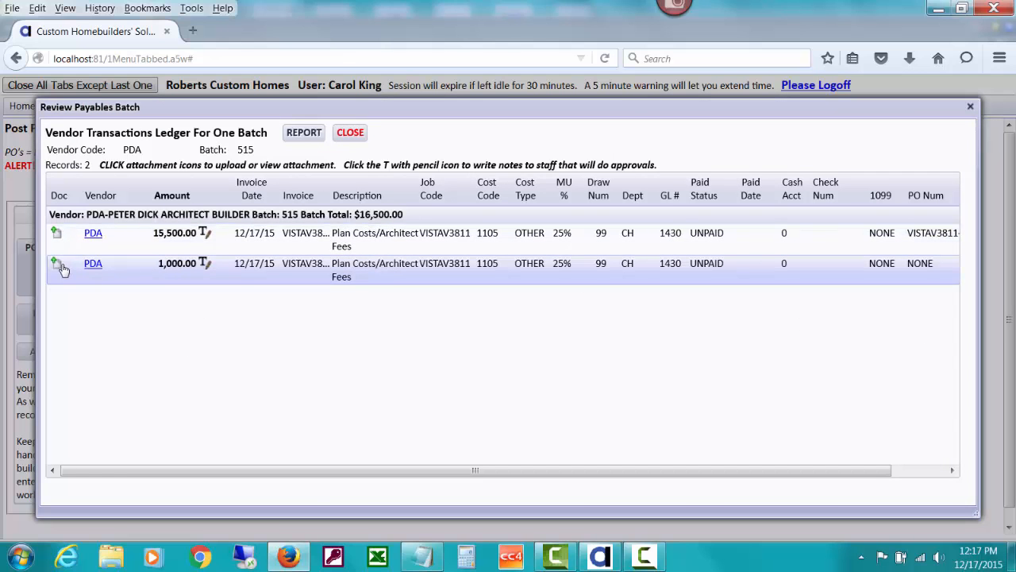
{"action": "left_click", "coordinate": [206, 264]}
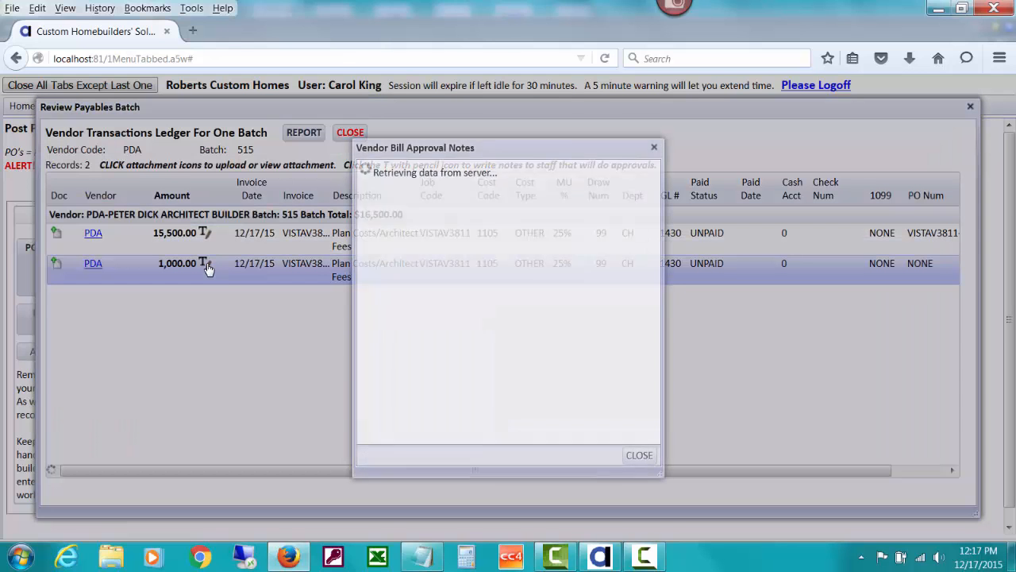
{"action": "left_click", "coordinate": [422, 359]}
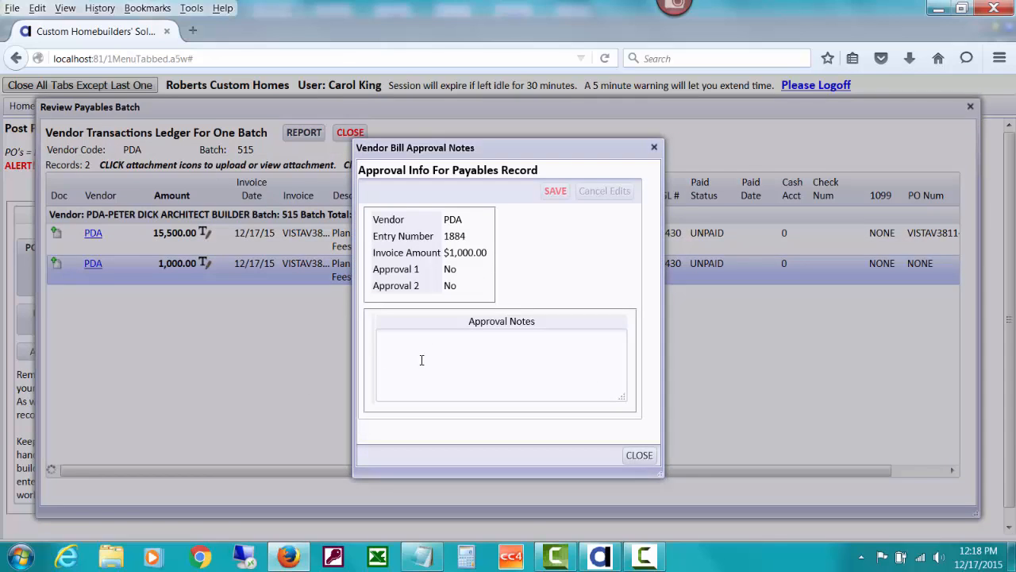
{"action": "type", "text": "The invoic"}
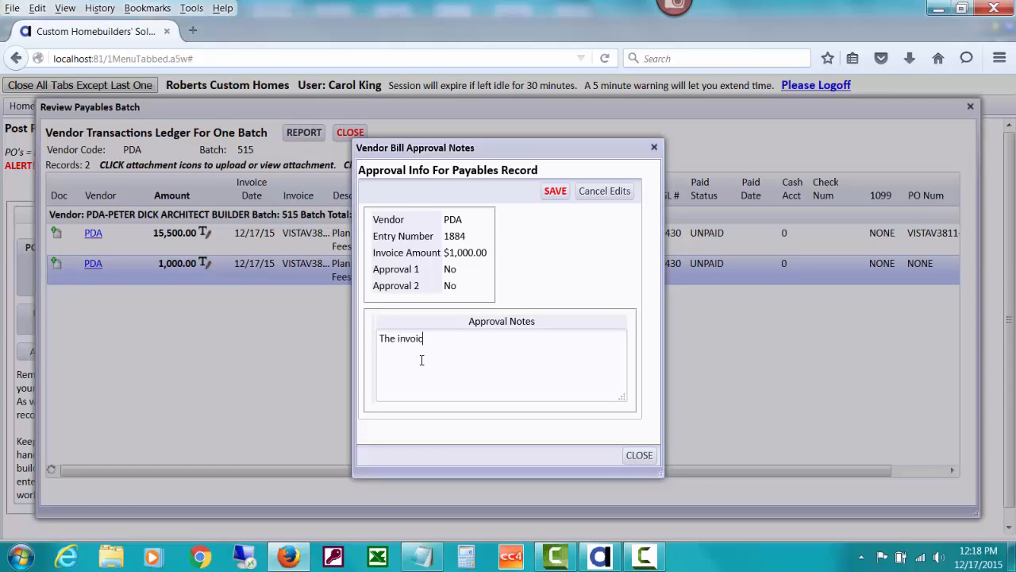
{"action": "type", "text": "e is $1,000 OVER the"}
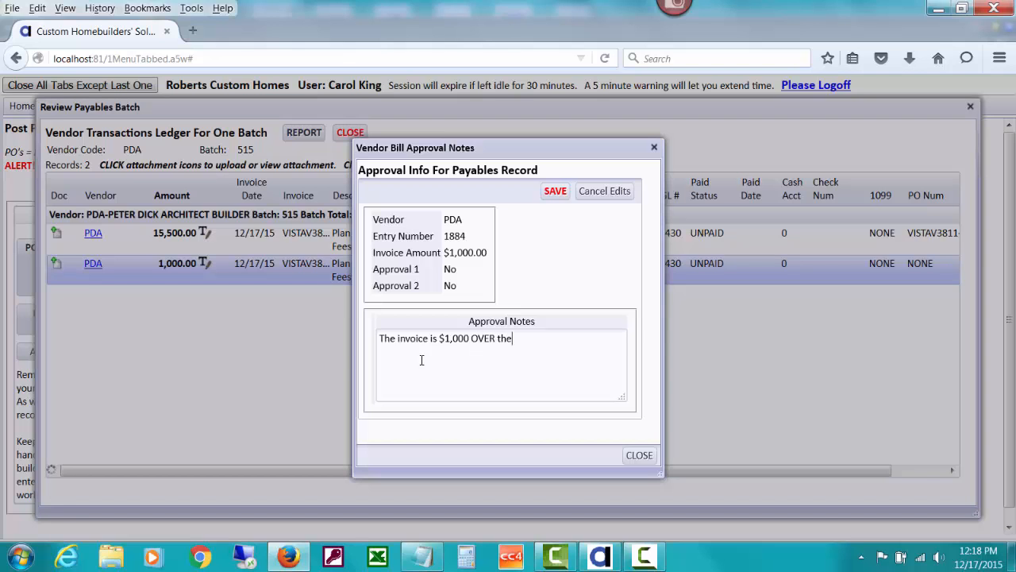
{"action": "type", "text": " PO so it is posted in a separ"}
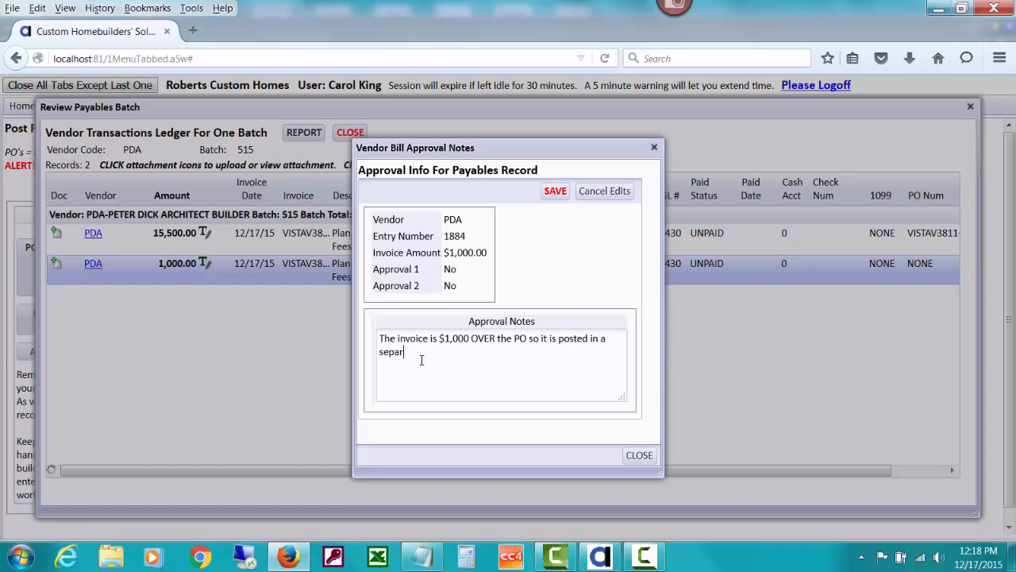
{"action": "type", "text": "ate line for approval or NOT"}
{"action": "left_click", "coordinate": [555, 192]}
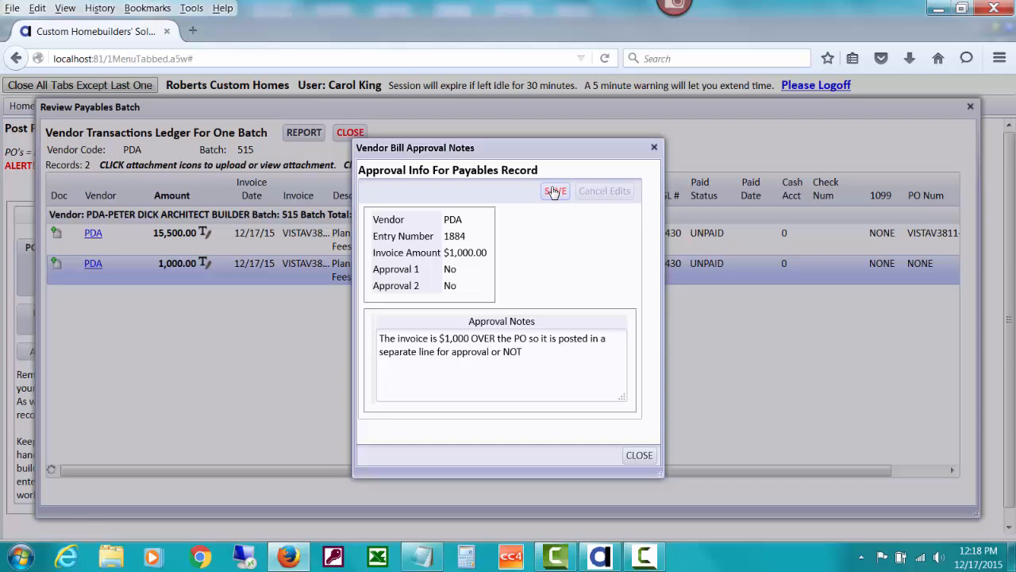
{"action": "left_click", "coordinate": [639, 455]}
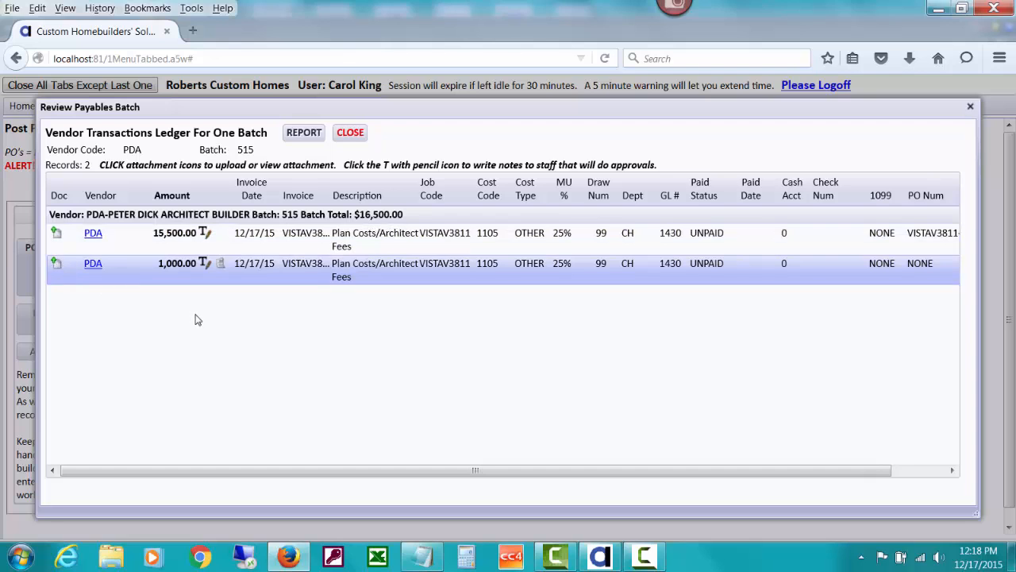
Close the batch ledger, the posting notice and the purchase order list to return to the vendor selection
{"action": "left_click", "coordinate": [350, 133]}
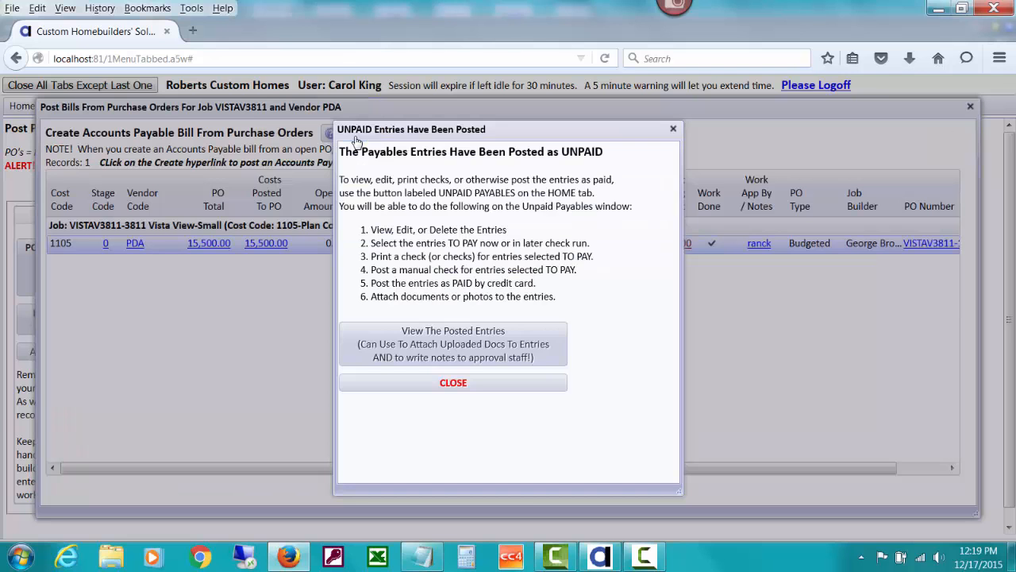
{"action": "left_click", "coordinate": [471, 383]}
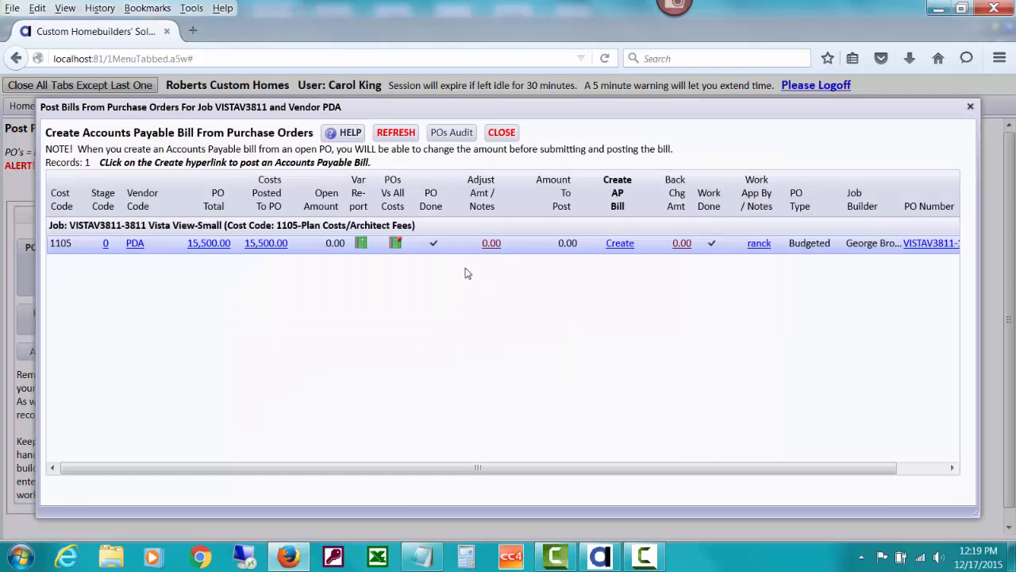
{"action": "left_click", "coordinate": [503, 134]}
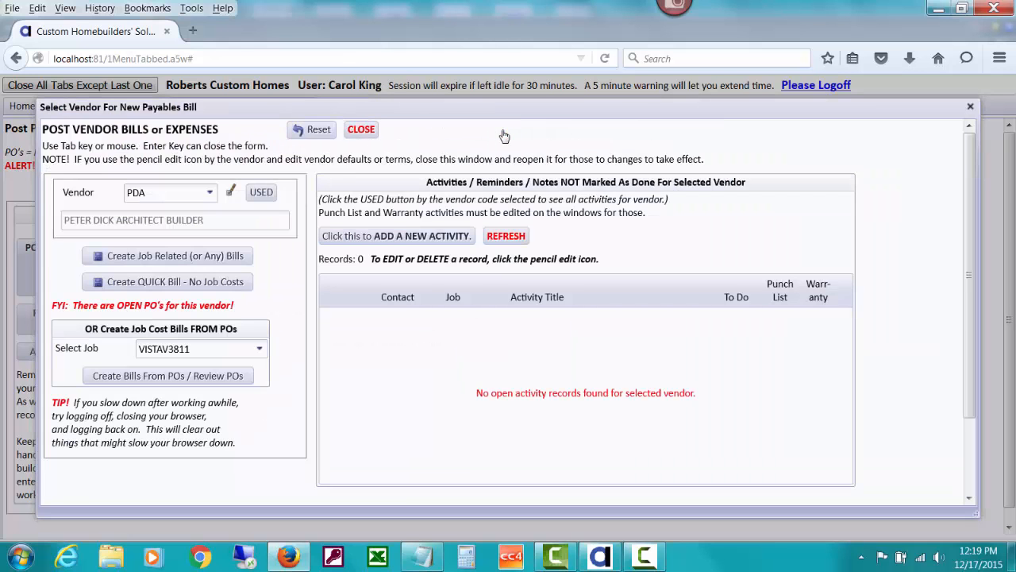
Close the vendor bill selection and open the quick-search POs and costs management list for job VISTAV3811
{"action": "left_click", "coordinate": [360, 131]}
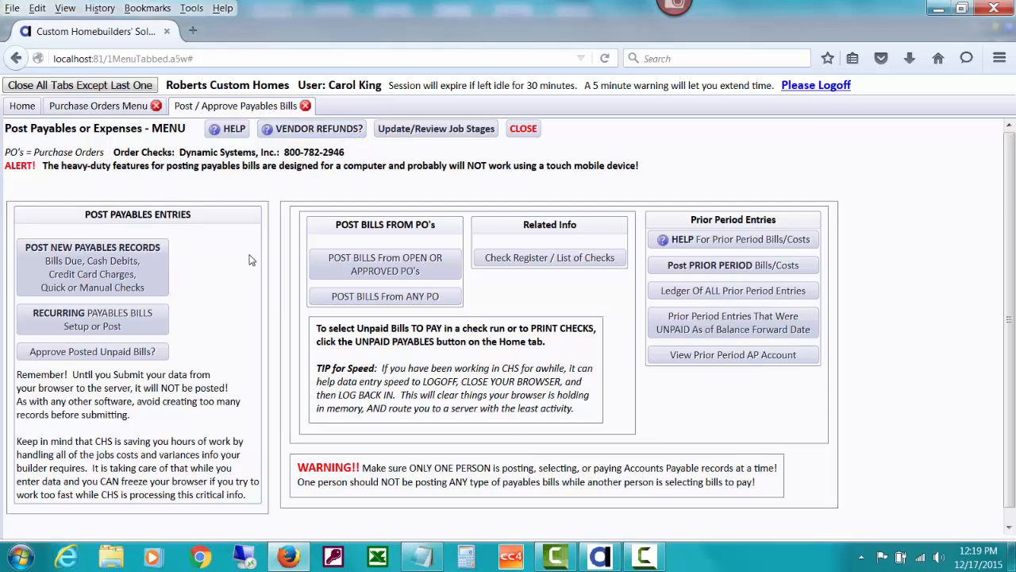
{"action": "left_click", "coordinate": [129, 108]}
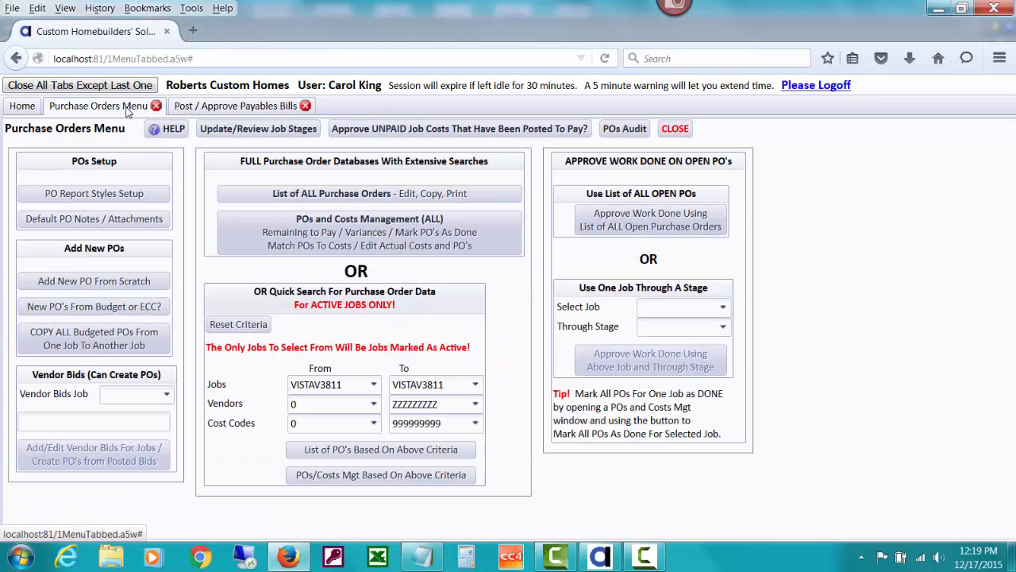
{"action": "left_click", "coordinate": [385, 475]}
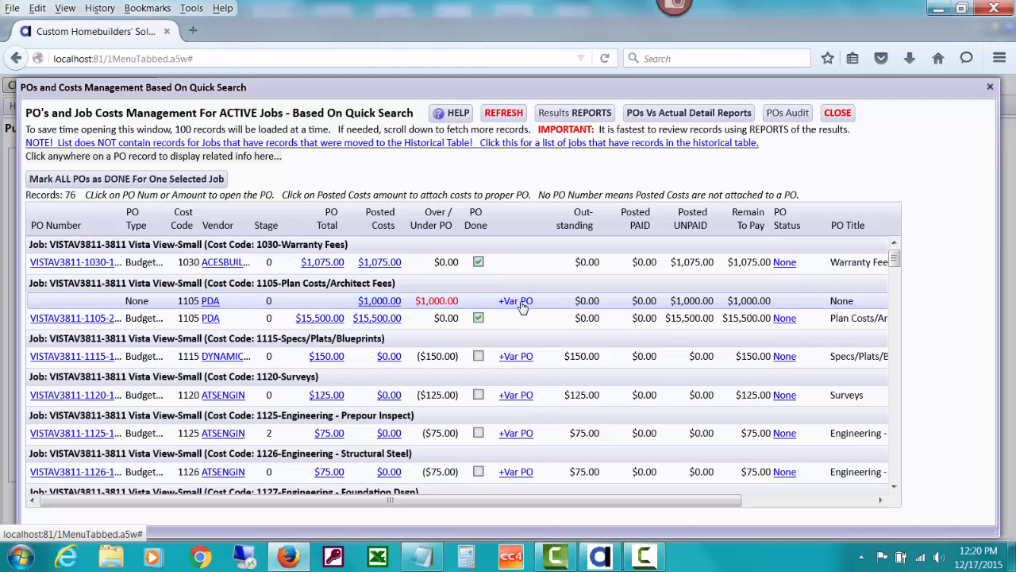
Create a variance PO for PDA's unattached $1,000 cost, with reason Estimating Error and "- whatever reason" appended to the internal notes, and save it
{"action": "left_click", "coordinate": [516, 301]}
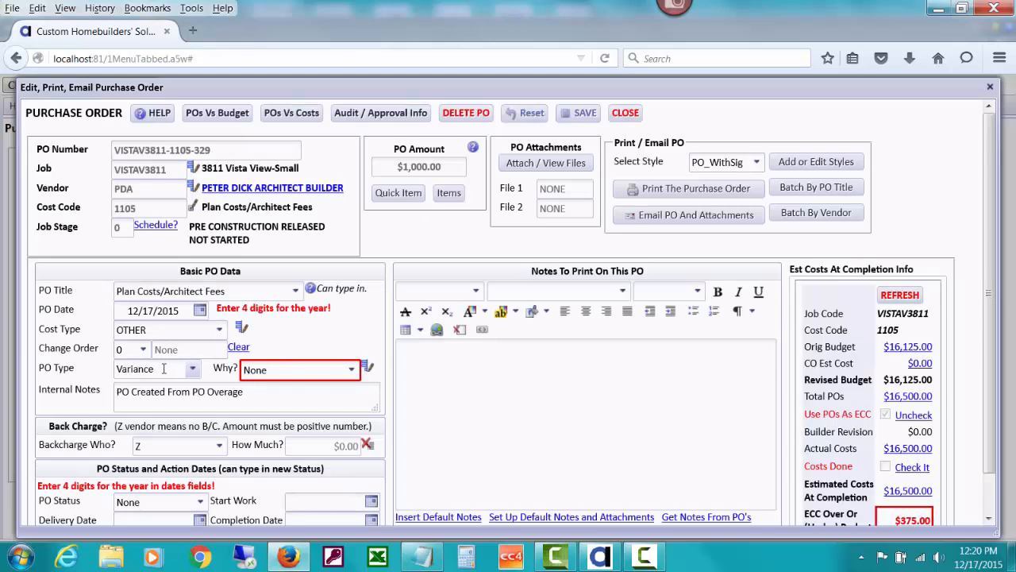
{"action": "left_click", "coordinate": [350, 371]}
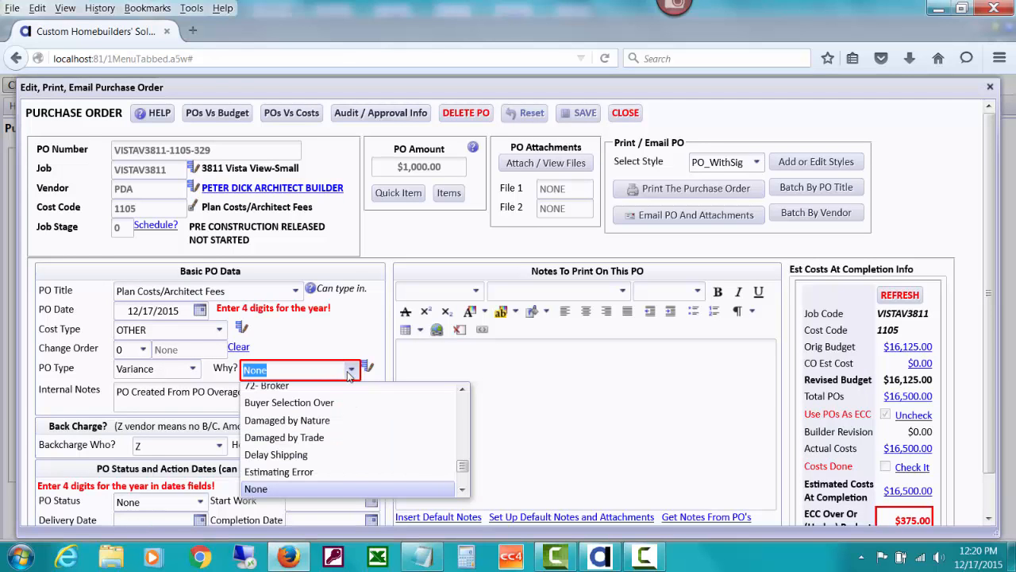
{"action": "left_click", "coordinate": [321, 471]}
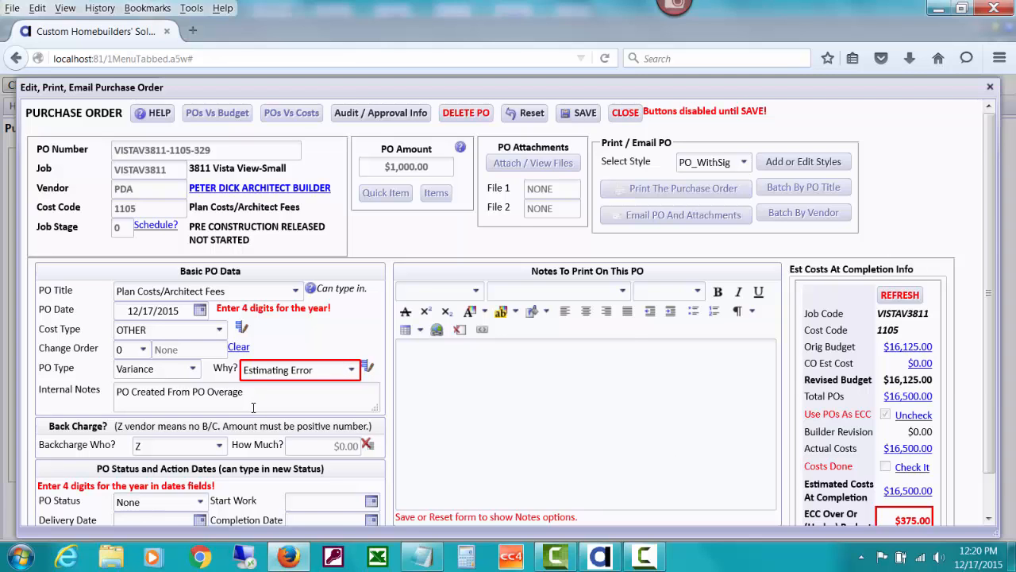
{"action": "type", "text": "- whatever reason"}
{"action": "left_click", "coordinate": [583, 112]}
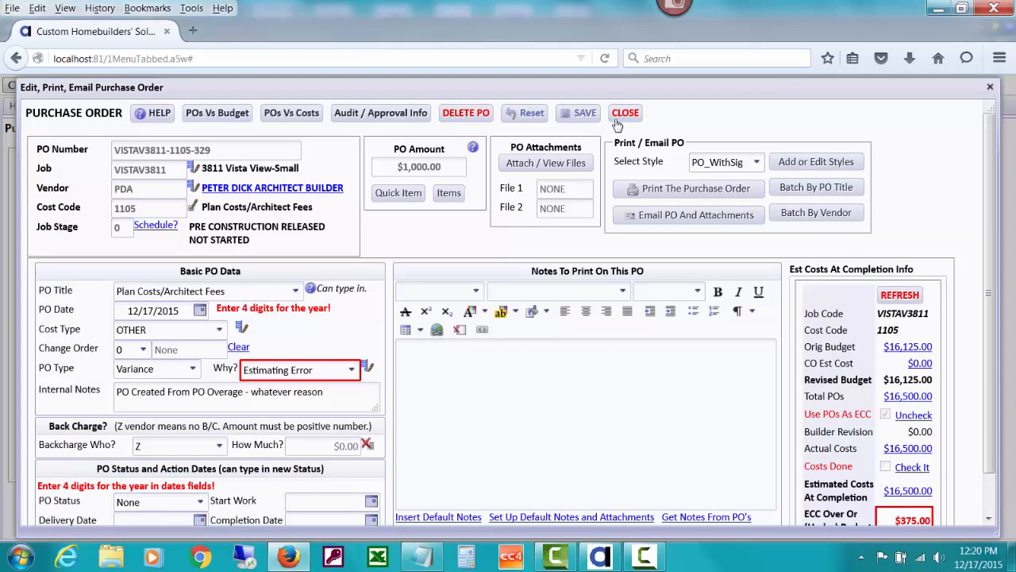
Close the variance purchase order, dismiss the alert, and refresh the POs and costs list
{"action": "left_click", "coordinate": [621, 116]}
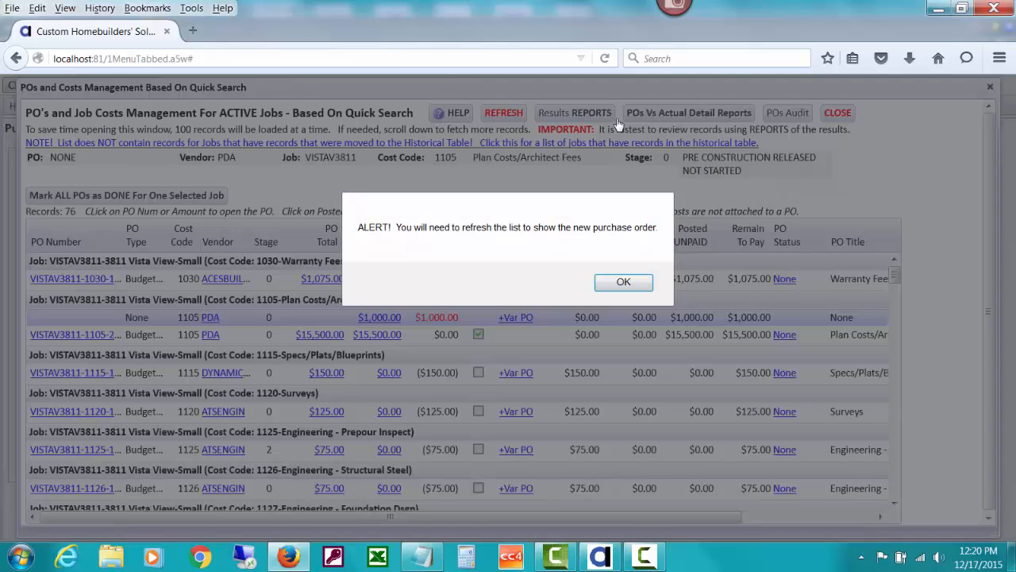
{"action": "left_click", "coordinate": [613, 282]}
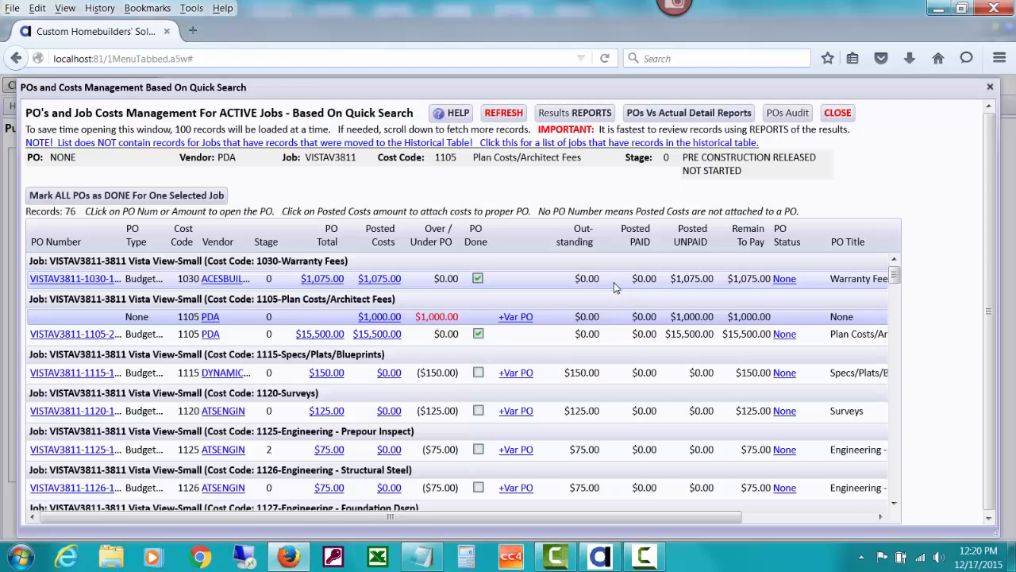
{"action": "left_click", "coordinate": [505, 115]}
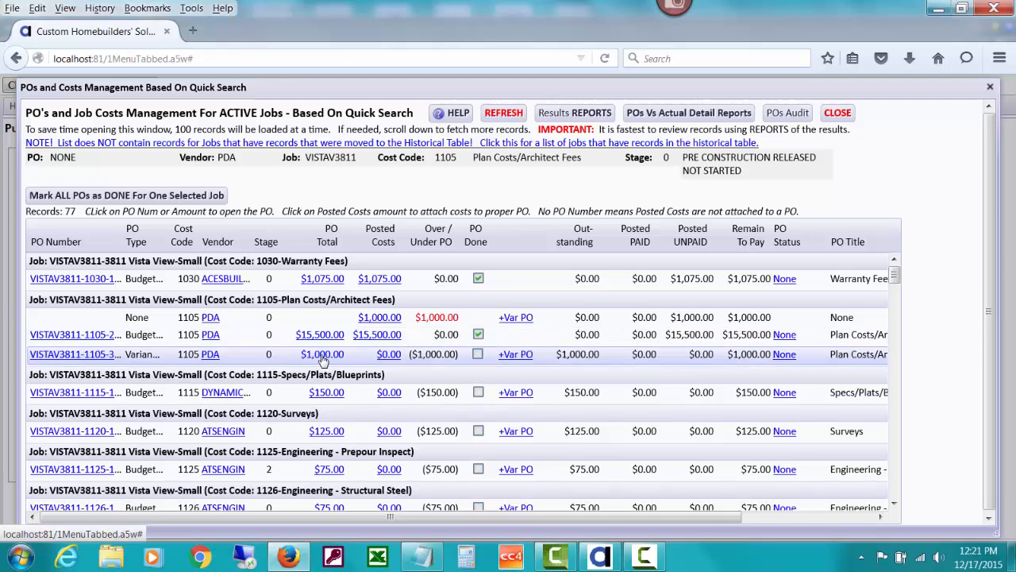
Attach PDA's posted $1,000 cost without a PO to the $1,000 variance PO for cost code 1105, then close the cost entry
{"action": "left_click", "coordinate": [394, 319]}
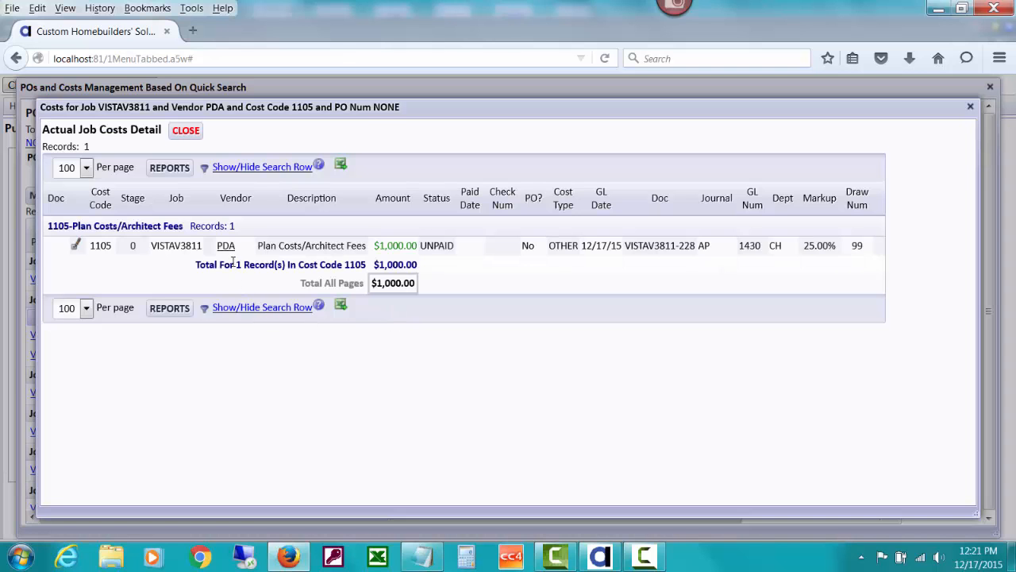
{"action": "left_click", "coordinate": [75, 250]}
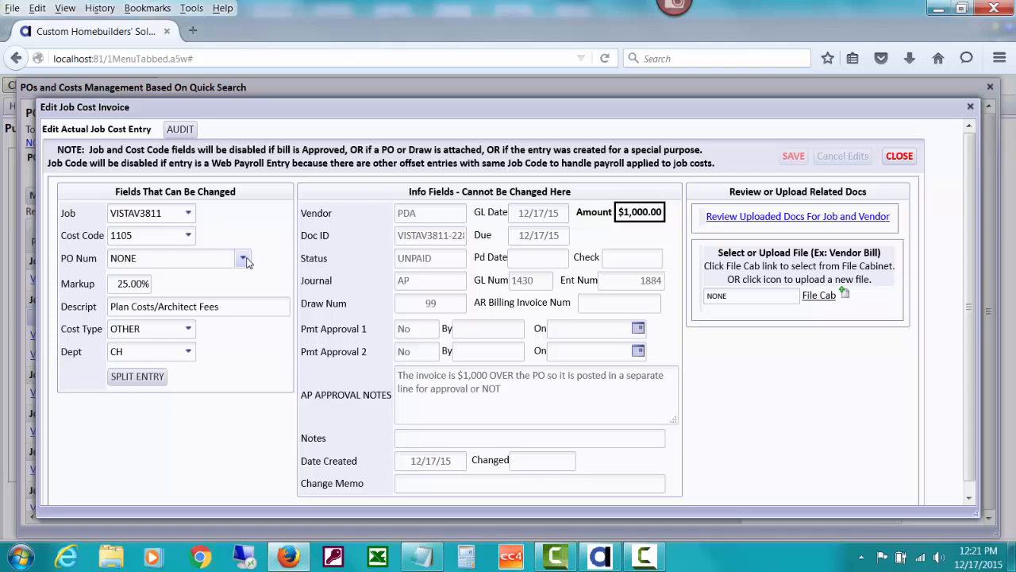
{"action": "left_click", "coordinate": [243, 259]}
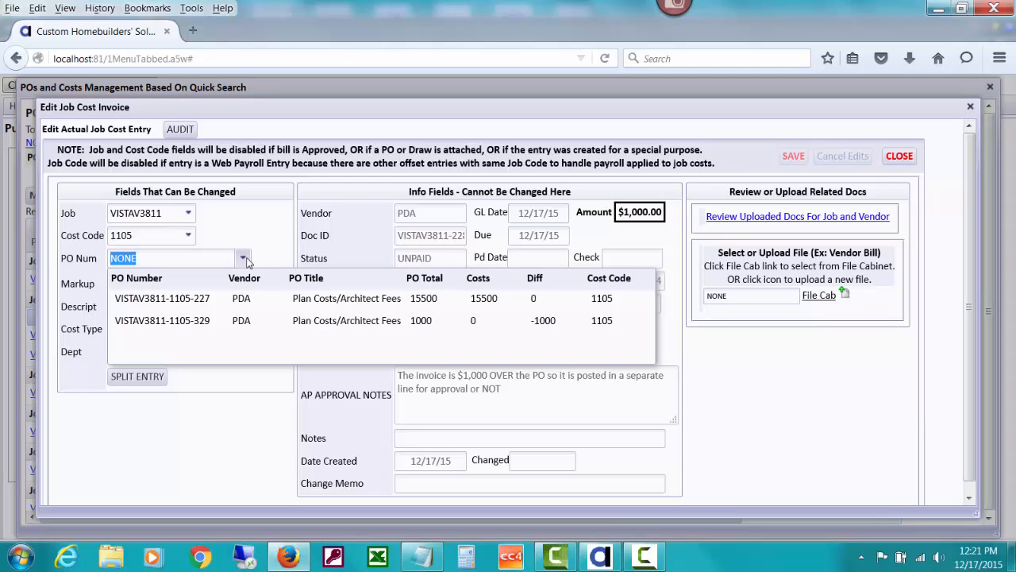
{"action": "left_click", "coordinate": [250, 321]}
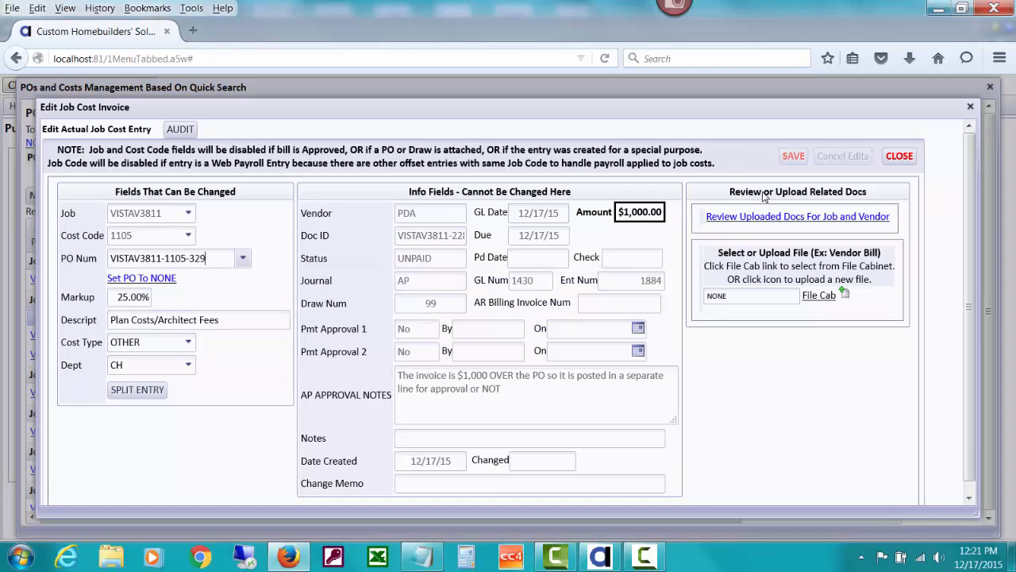
{"action": "left_click", "coordinate": [910, 161]}
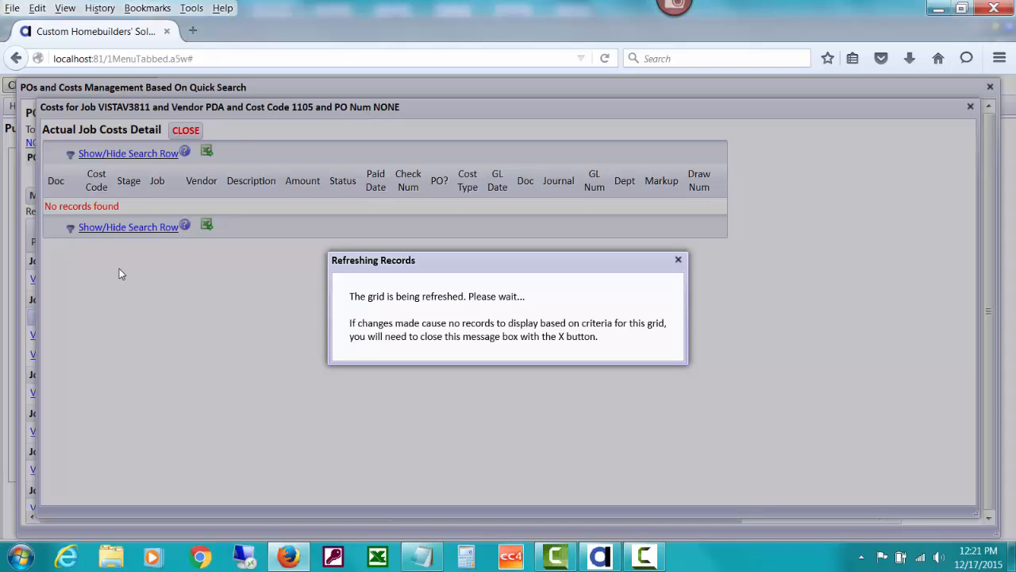
Close the job costs detail, refresh the POs and costs list, and mark PDA's $1,000 variance PO as done
{"action": "left_click", "coordinate": [679, 261]}
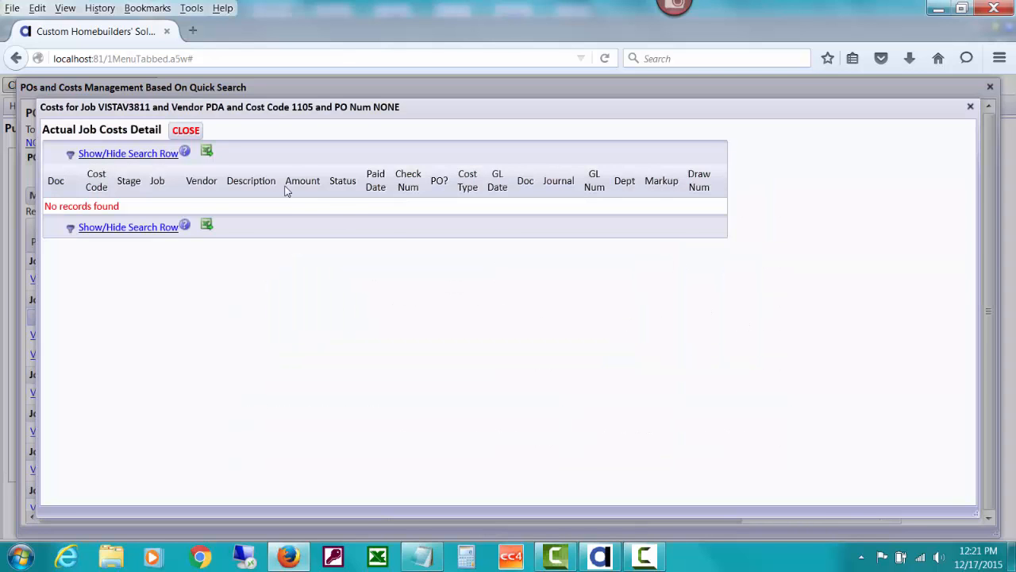
{"action": "left_click", "coordinate": [187, 131]}
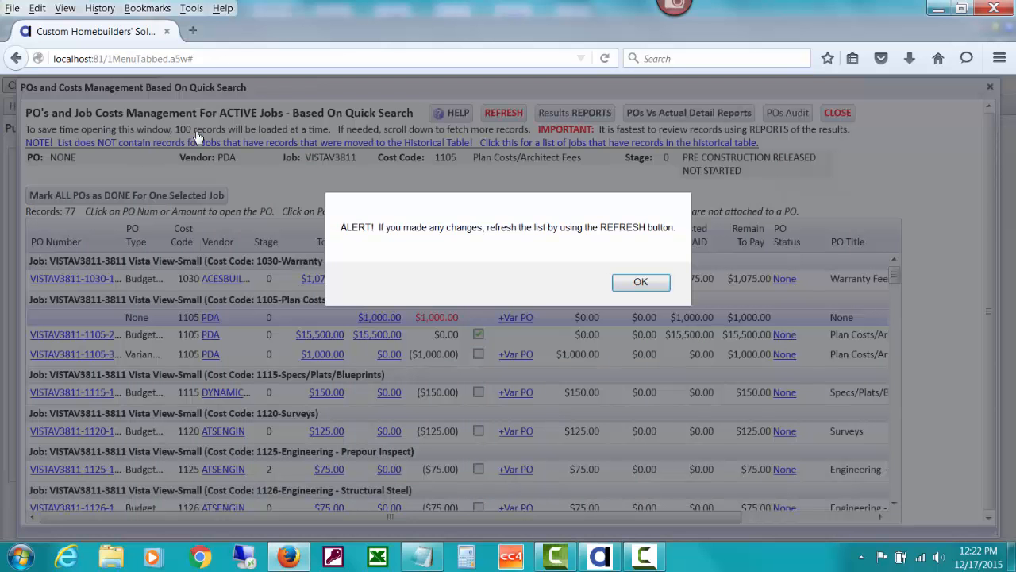
{"action": "left_click", "coordinate": [640, 287]}
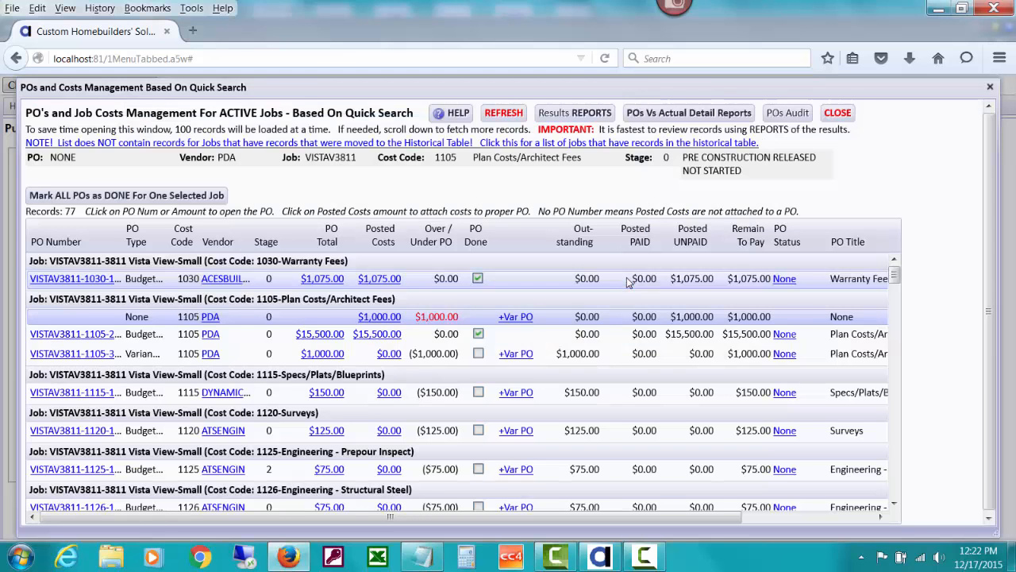
{"action": "left_click", "coordinate": [514, 116]}
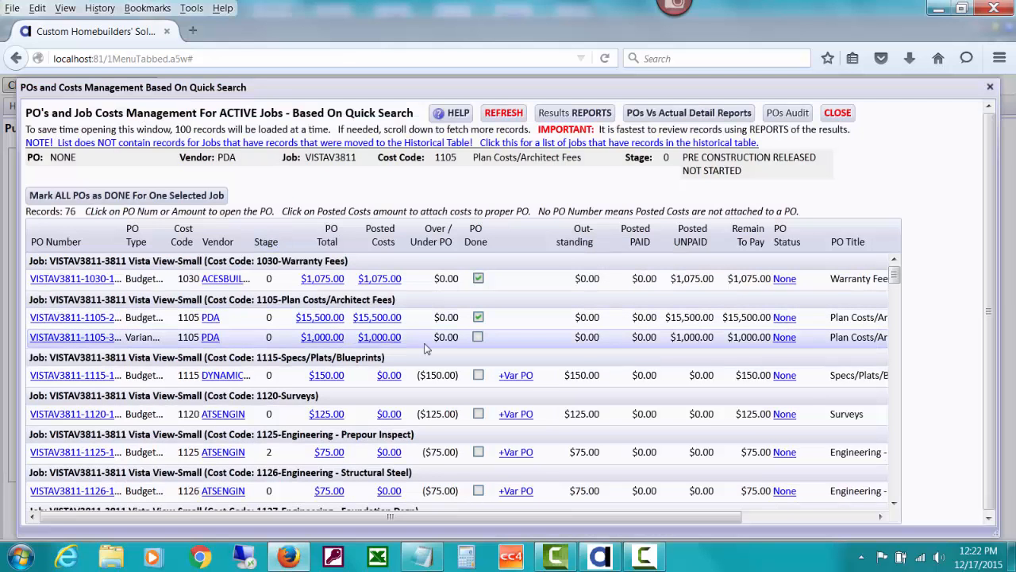
{"action": "left_click", "coordinate": [478, 338]}
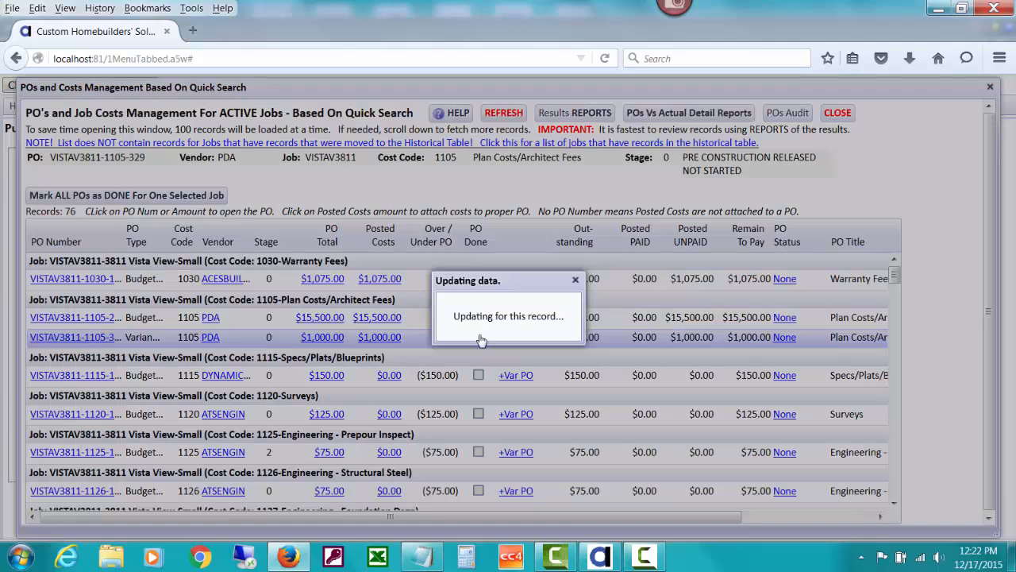